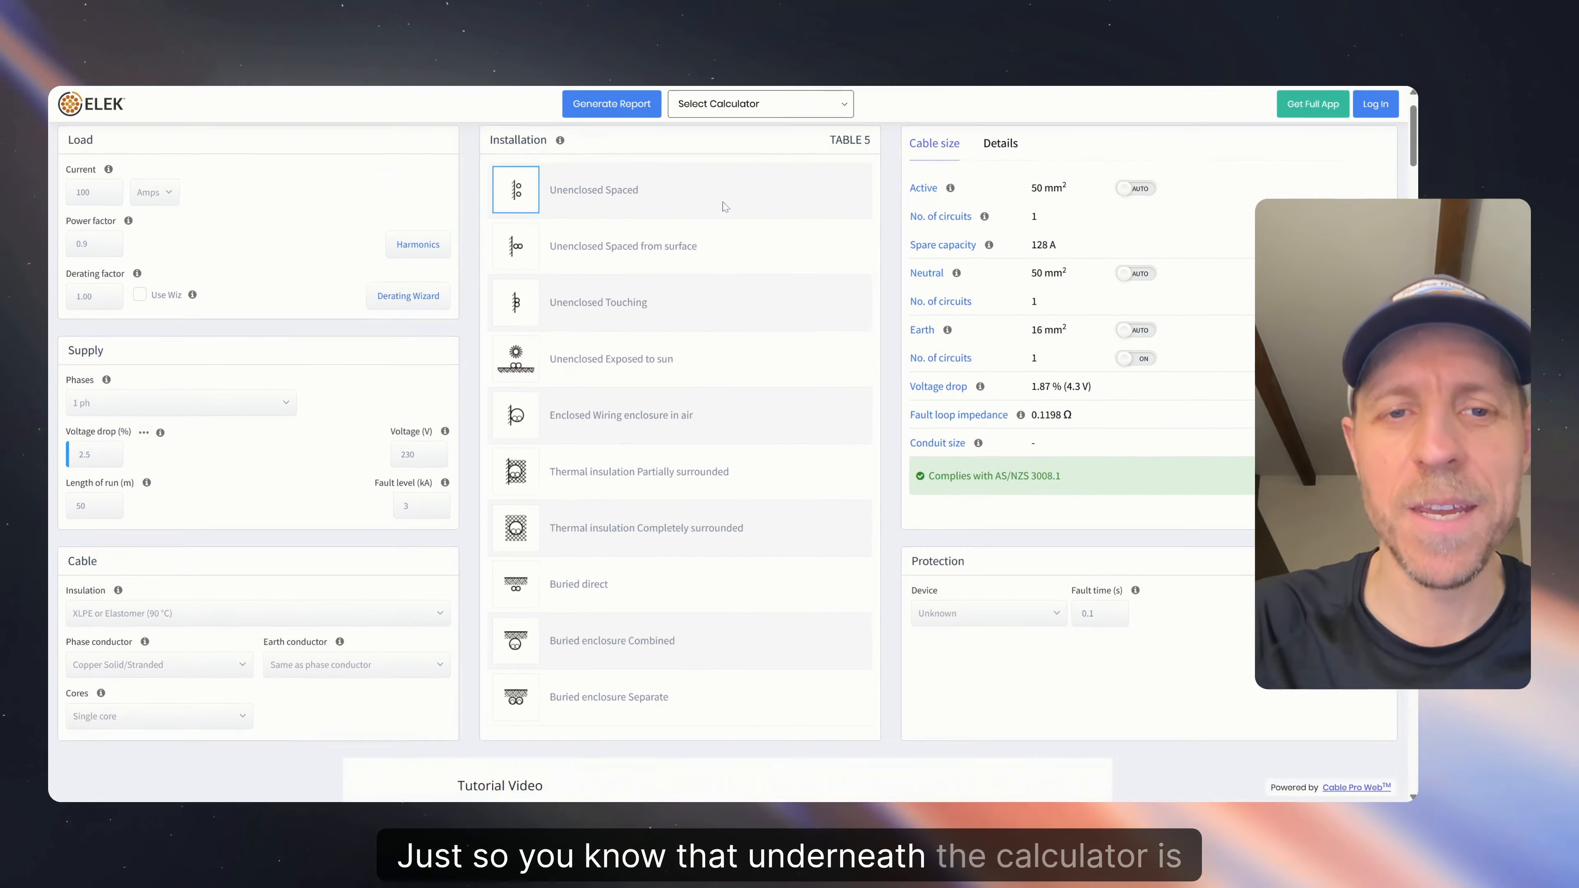
# - Check the load unit options and keep the load current entered in amps
pyautogui.scroll(-10, 767, 189)
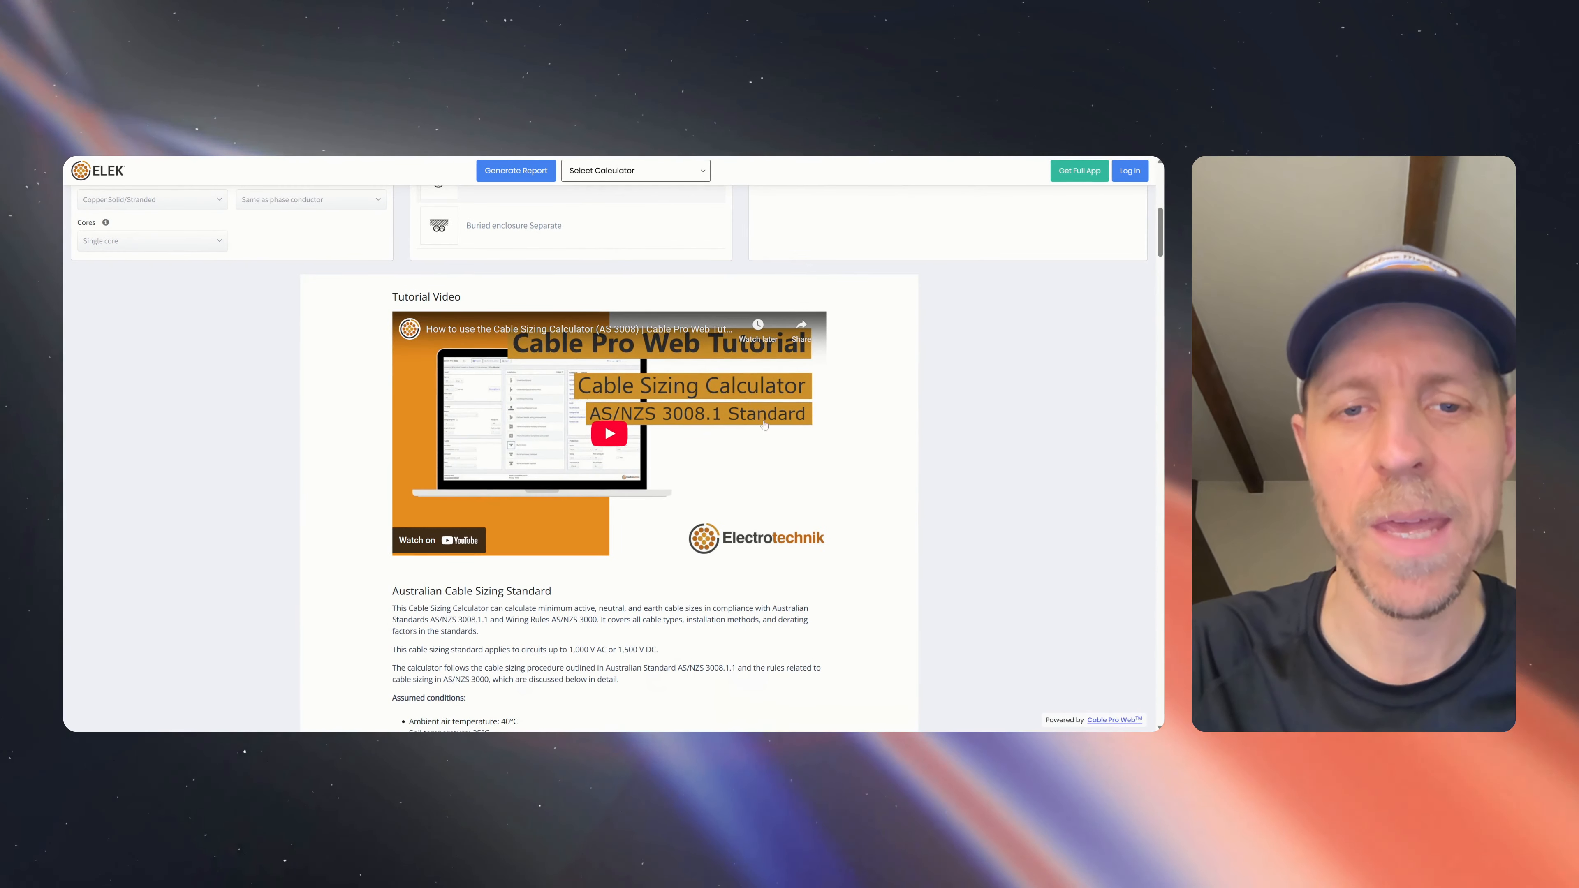
pyautogui.scroll(-15, 863, 492)
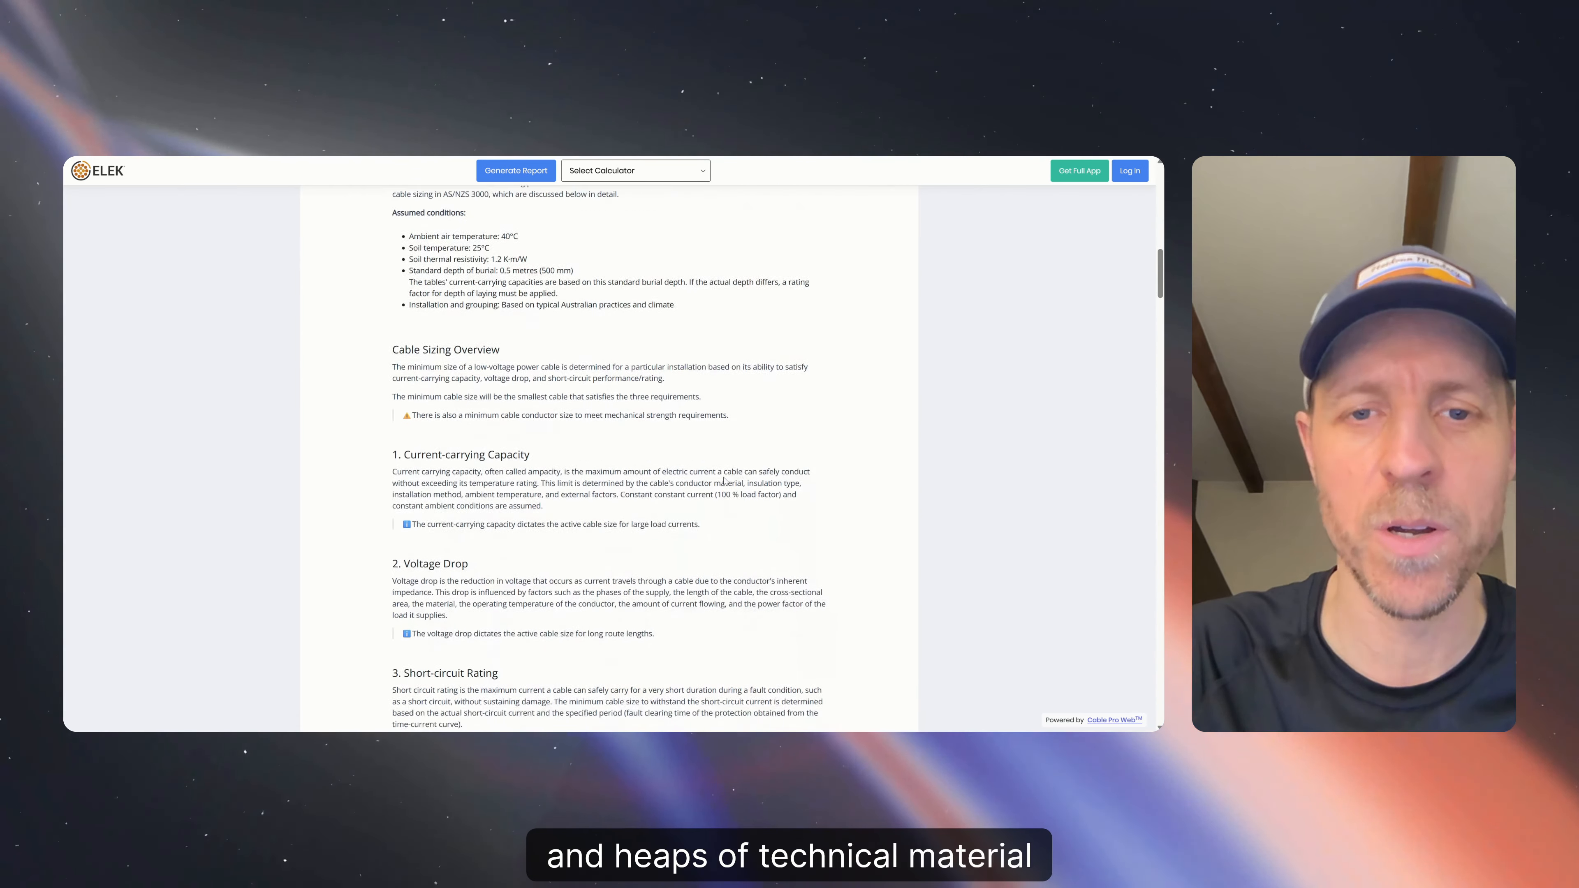
pyautogui.scroll(-15, 725, 481)
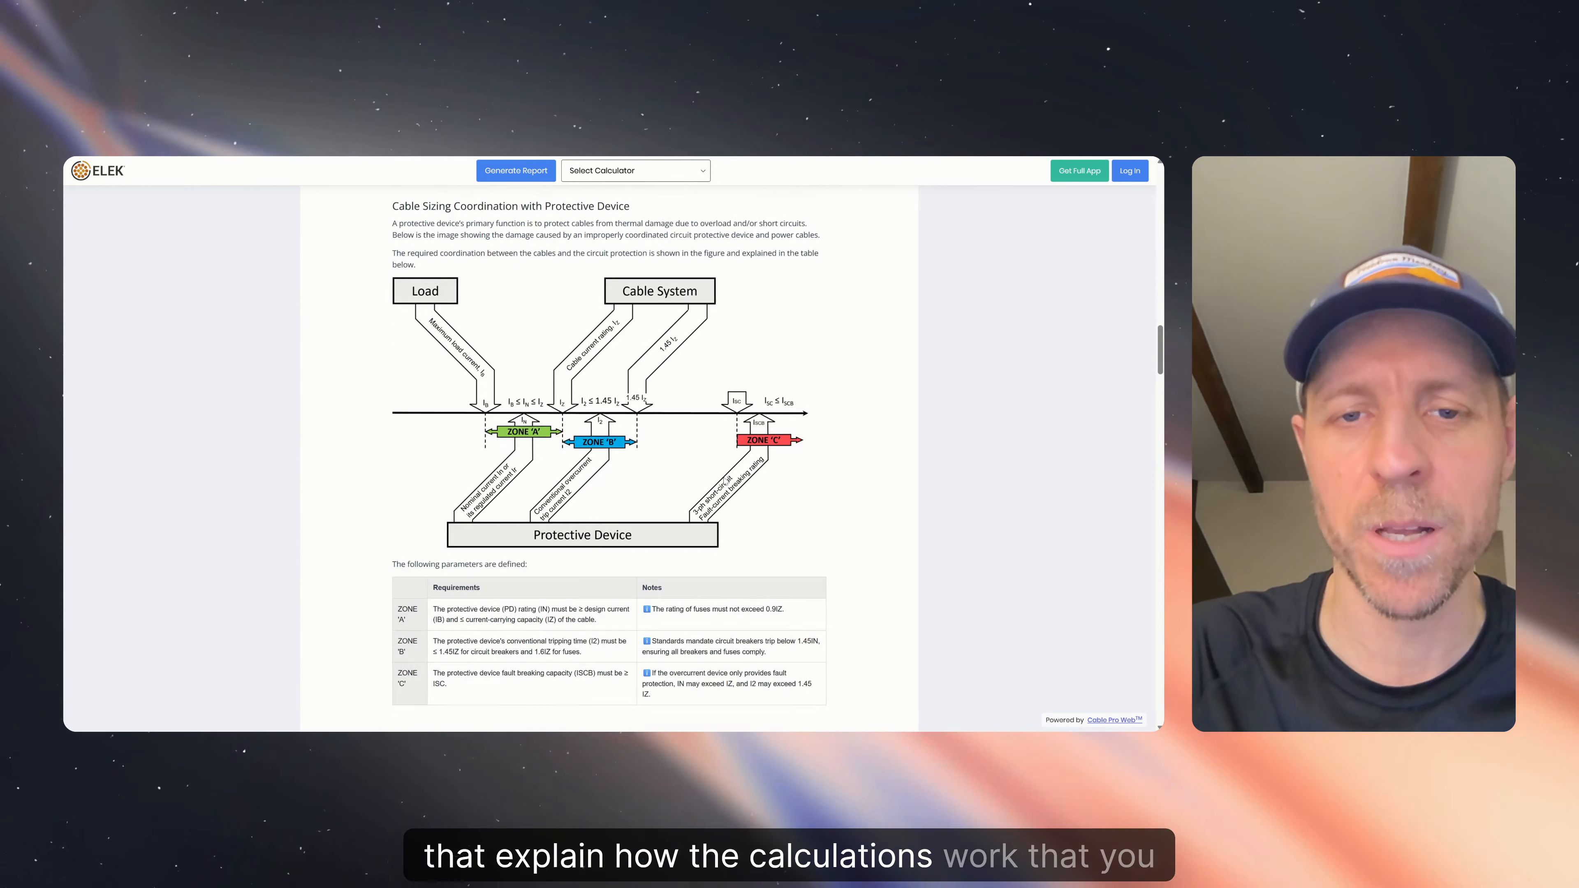
pyautogui.scroll(-8, 725, 480)
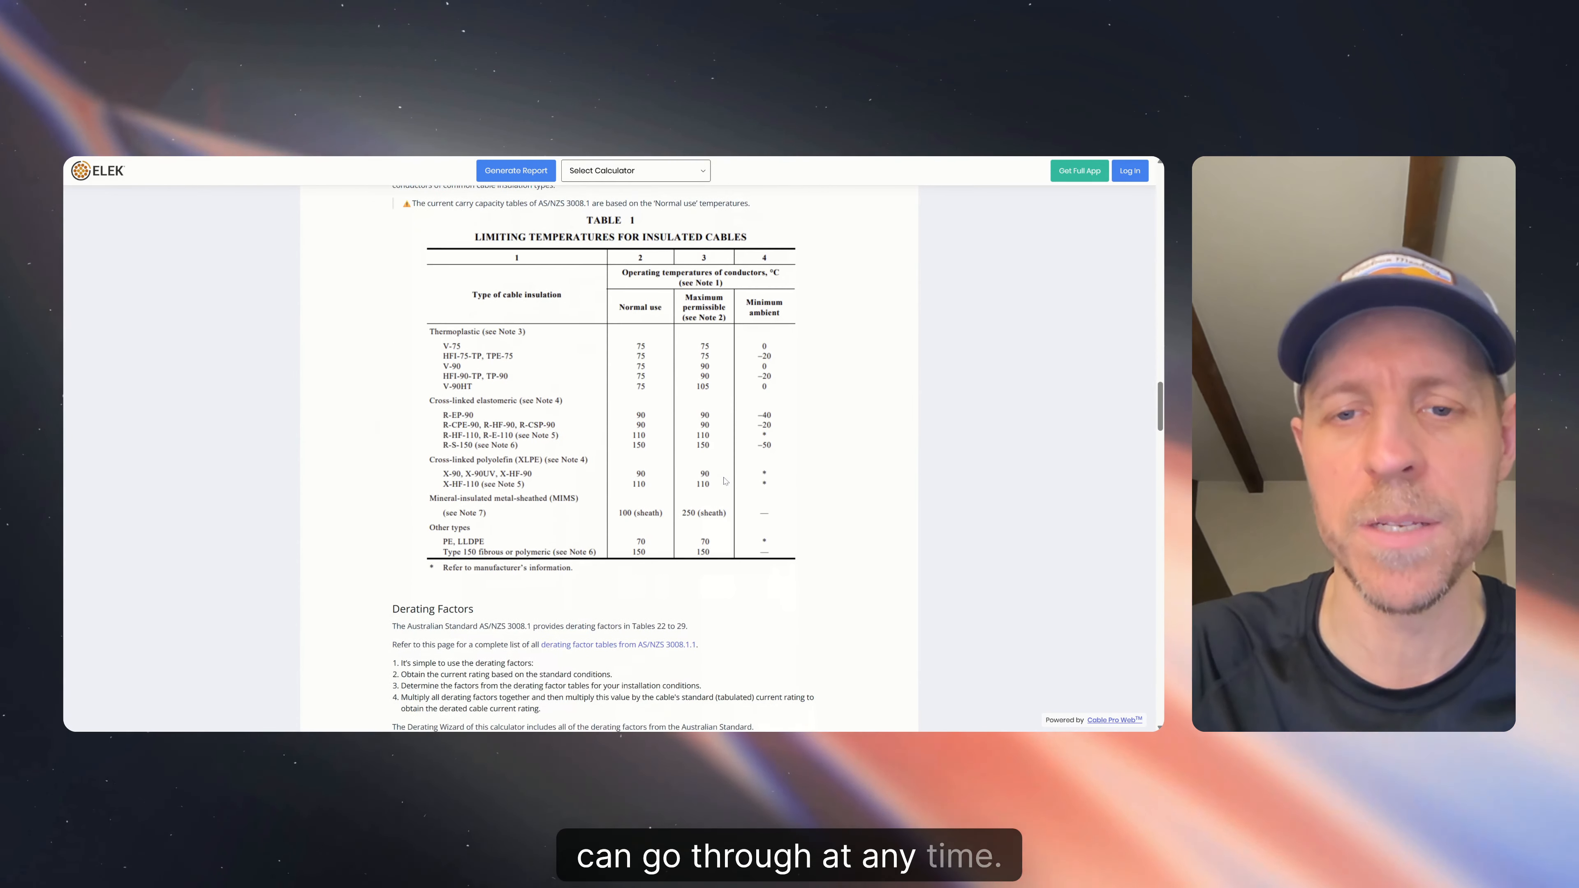
pyautogui.scroll(-10, 725, 481)
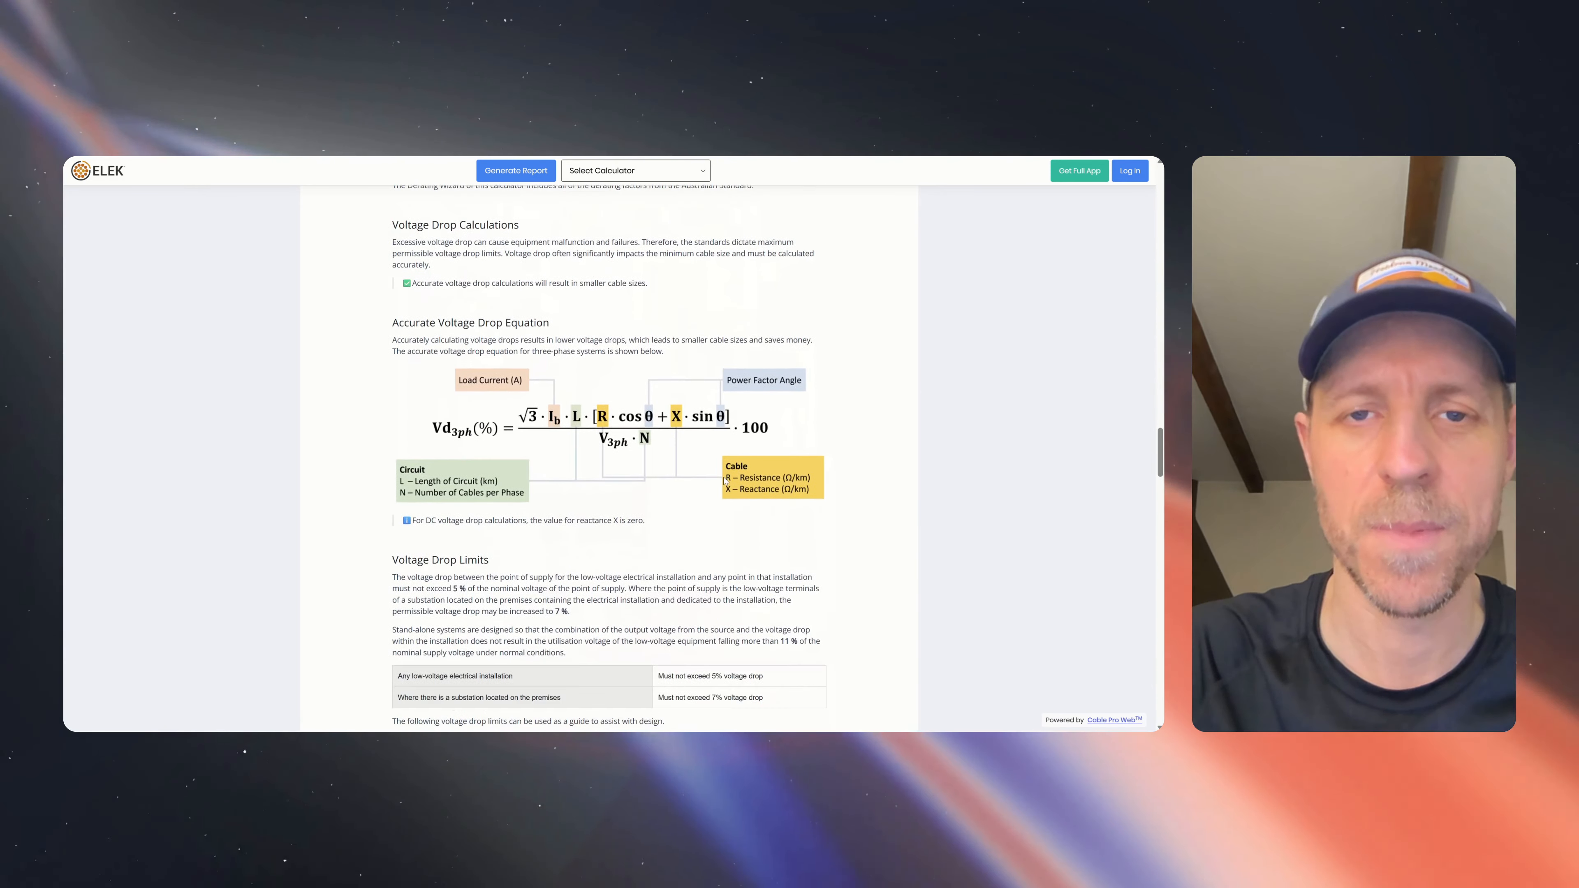
pyautogui.scroll(9, 725, 481)
pyautogui.scroll(20, 725, 480)
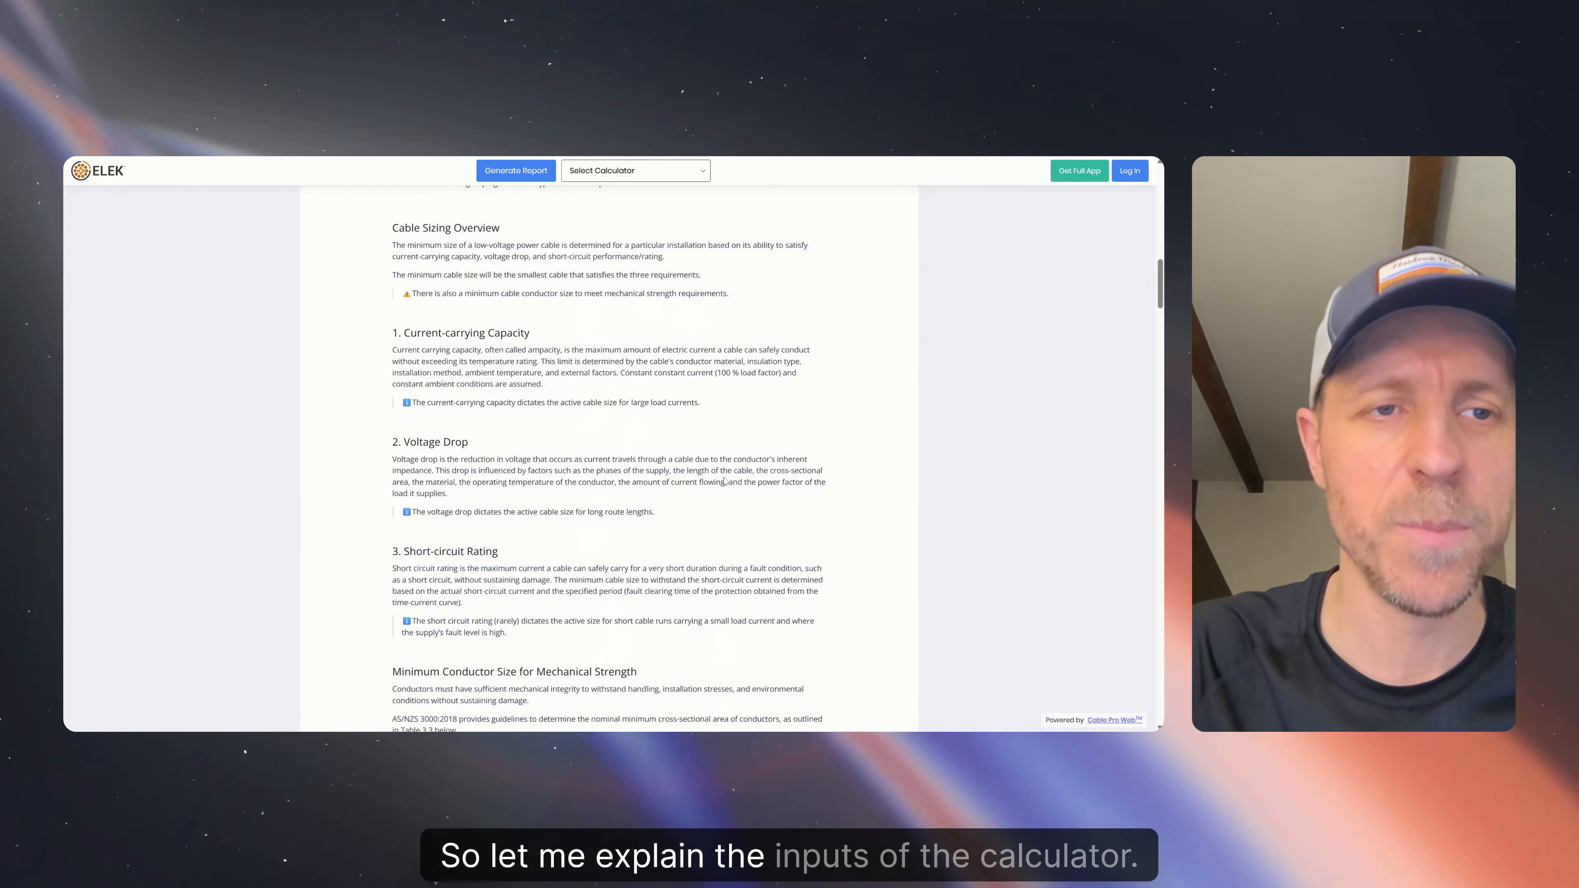
pyautogui.scroll(15, 725, 481)
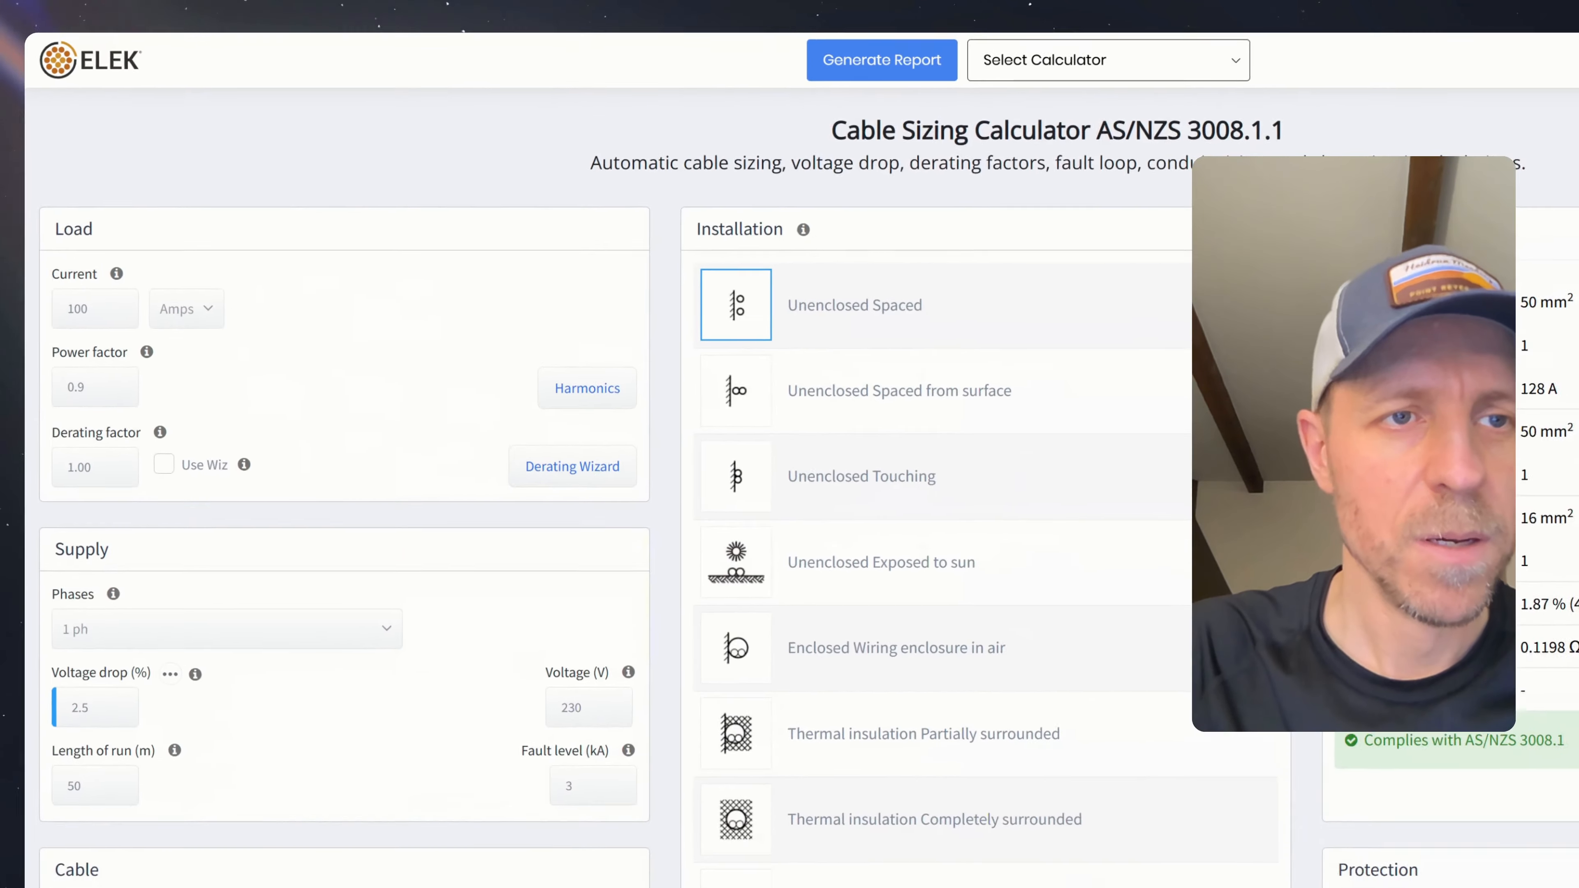
pyautogui.scroll(-2, 321, 270)
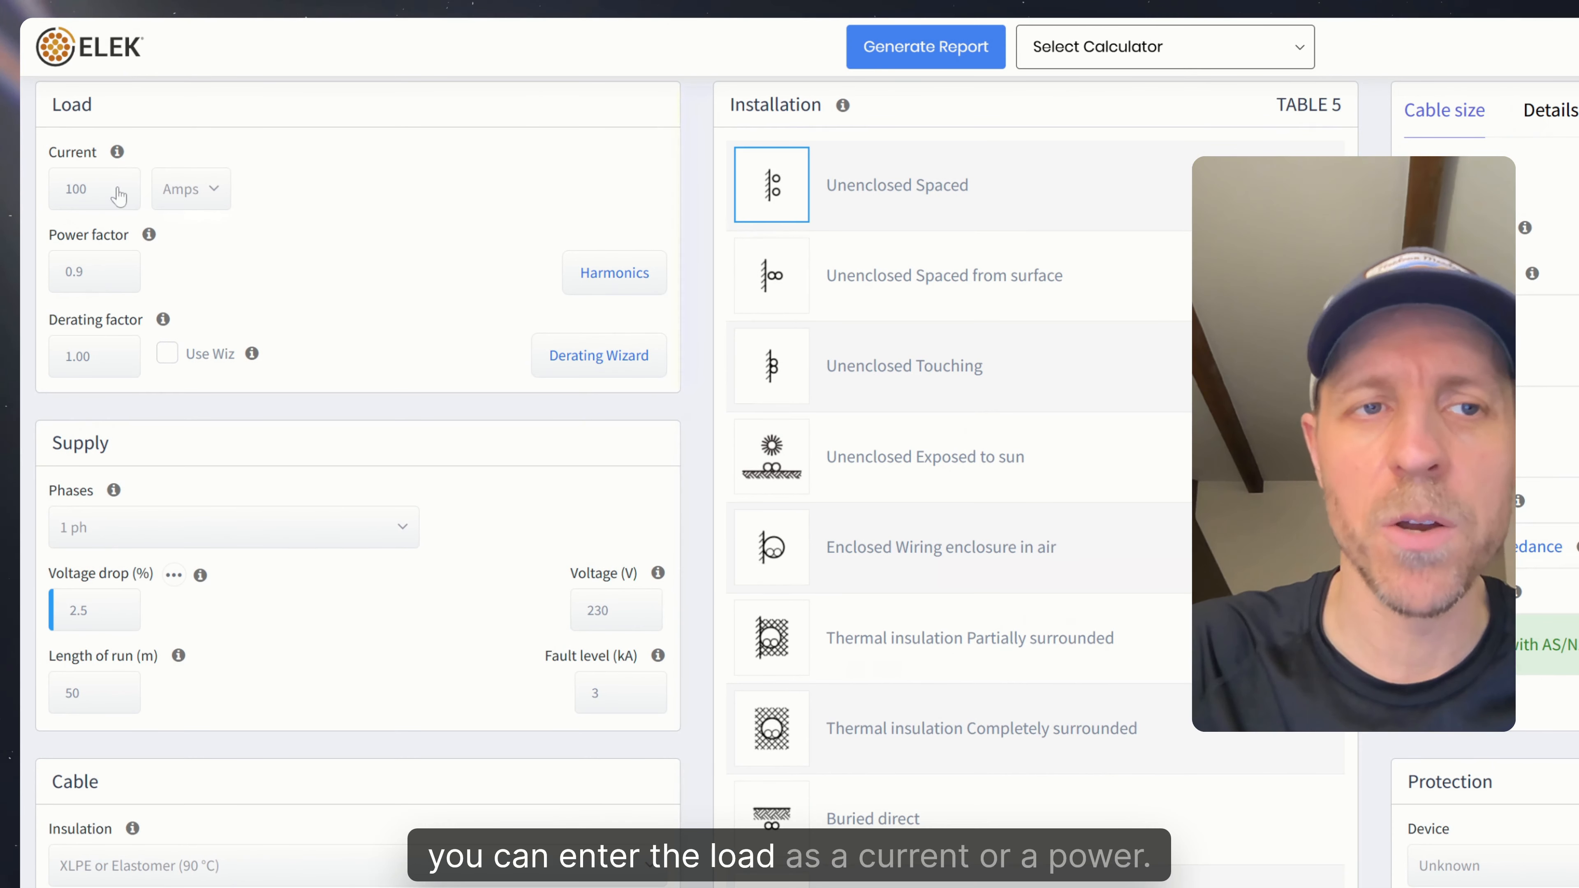
pyautogui.click(226, 190)
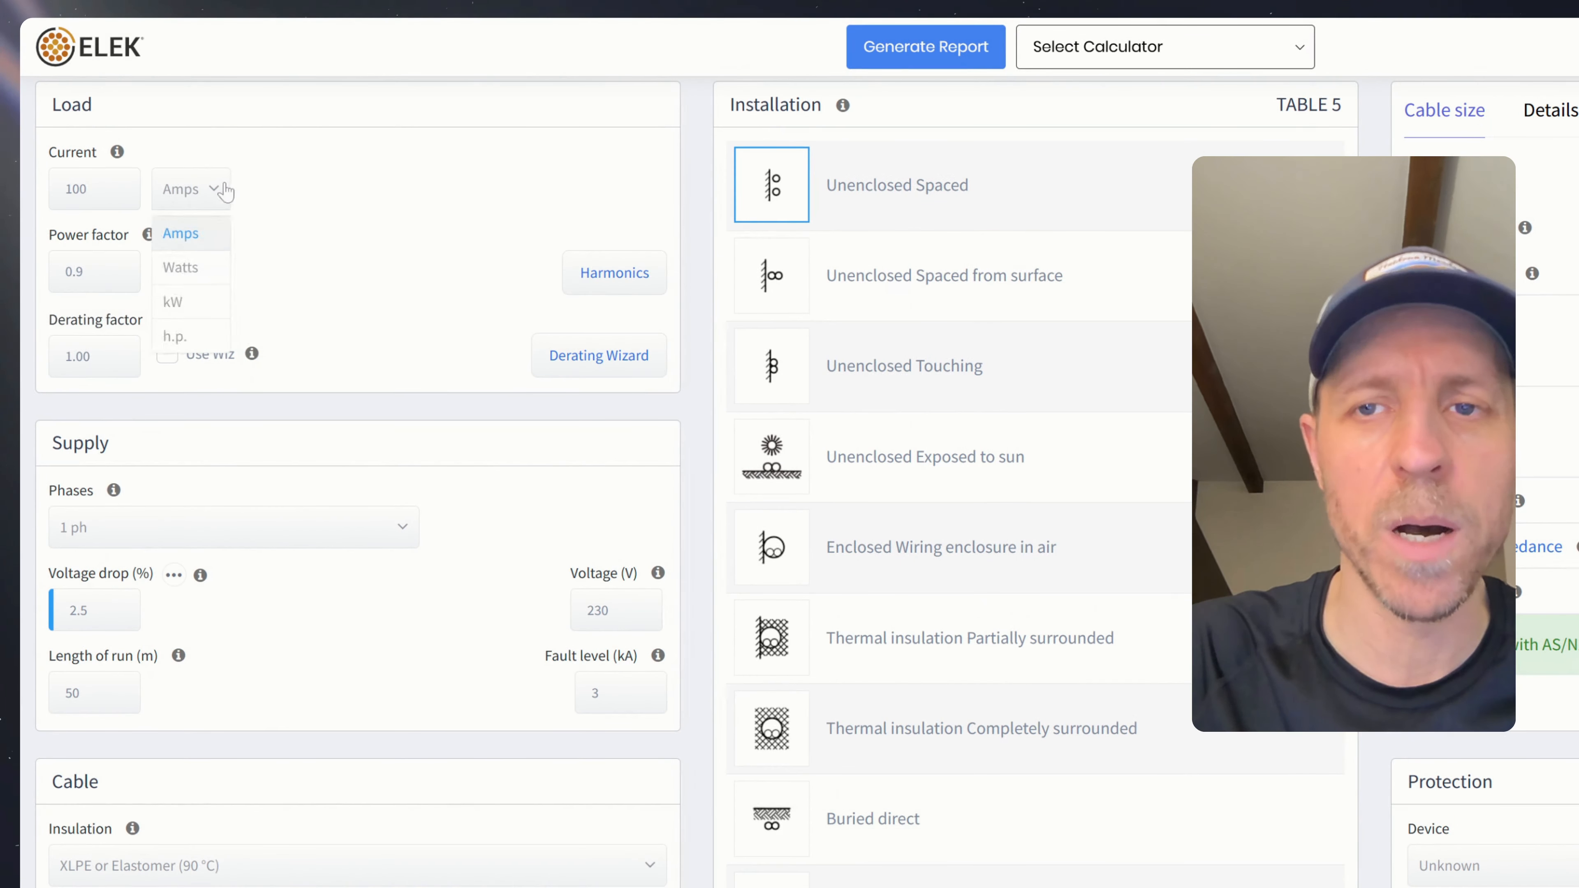
pyautogui.click(198, 300)
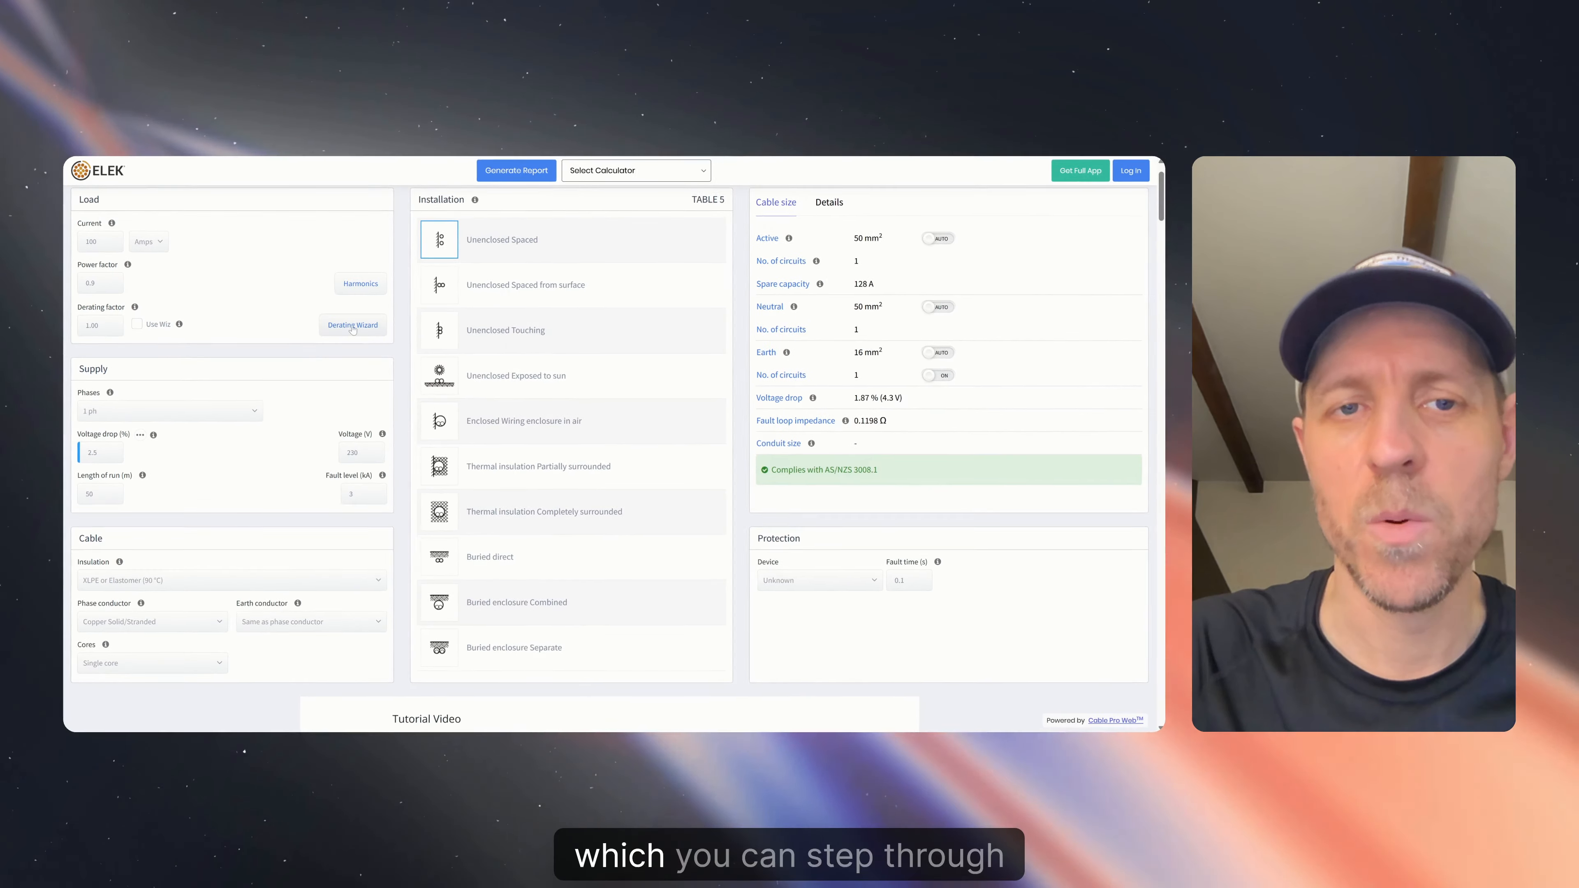
# - Apply the derating wizard's 1.00 factor, then view the harmonics table and close it unchanged
pyautogui.click(593, 354)
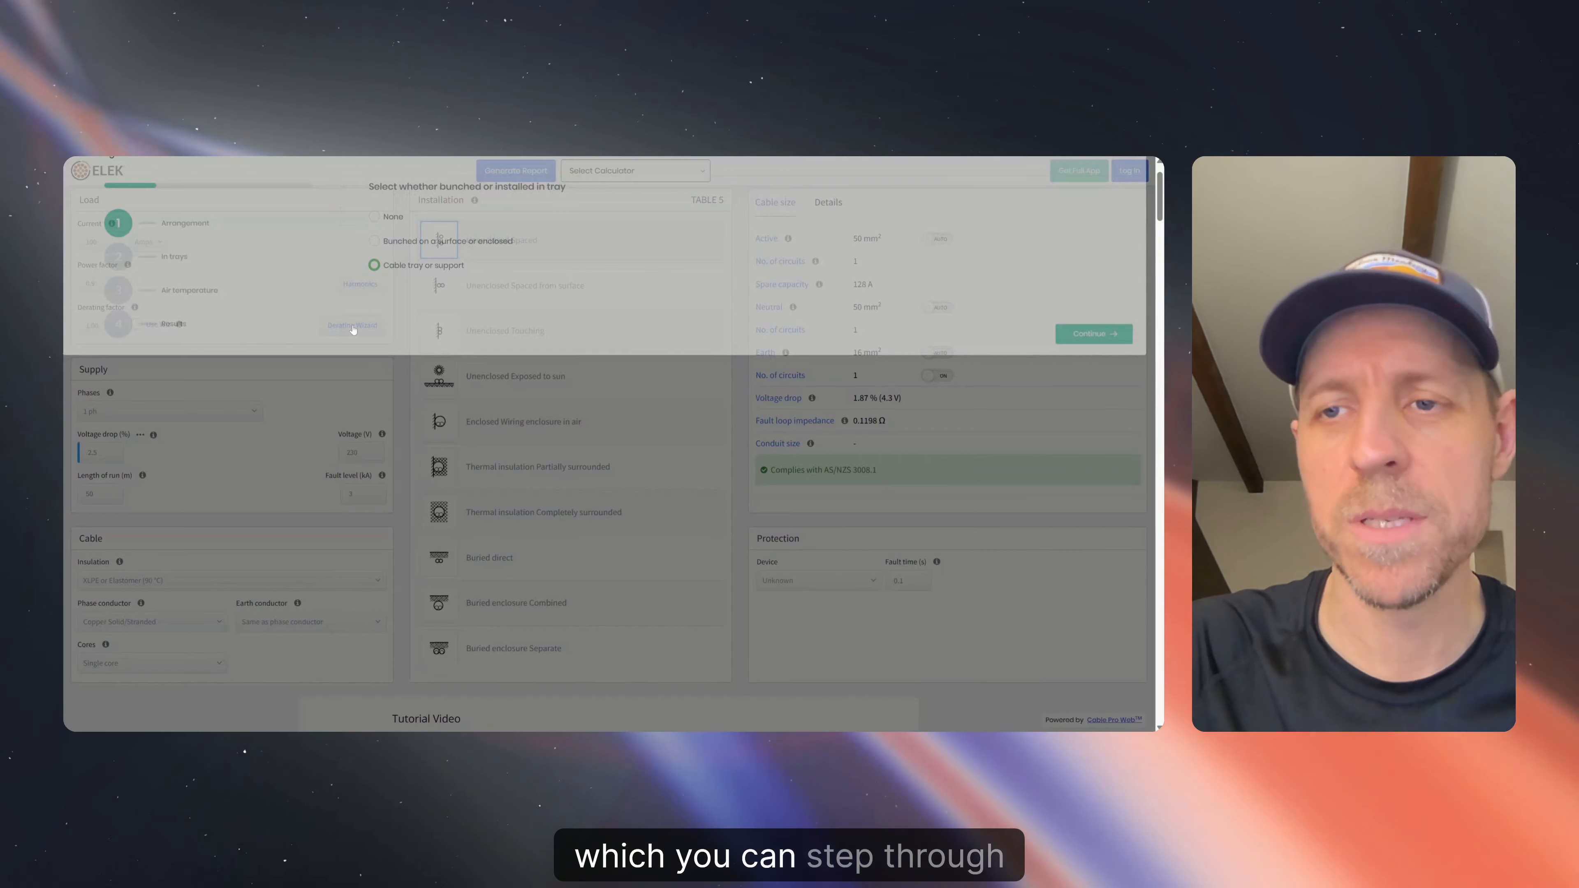
pyautogui.click(1119, 370)
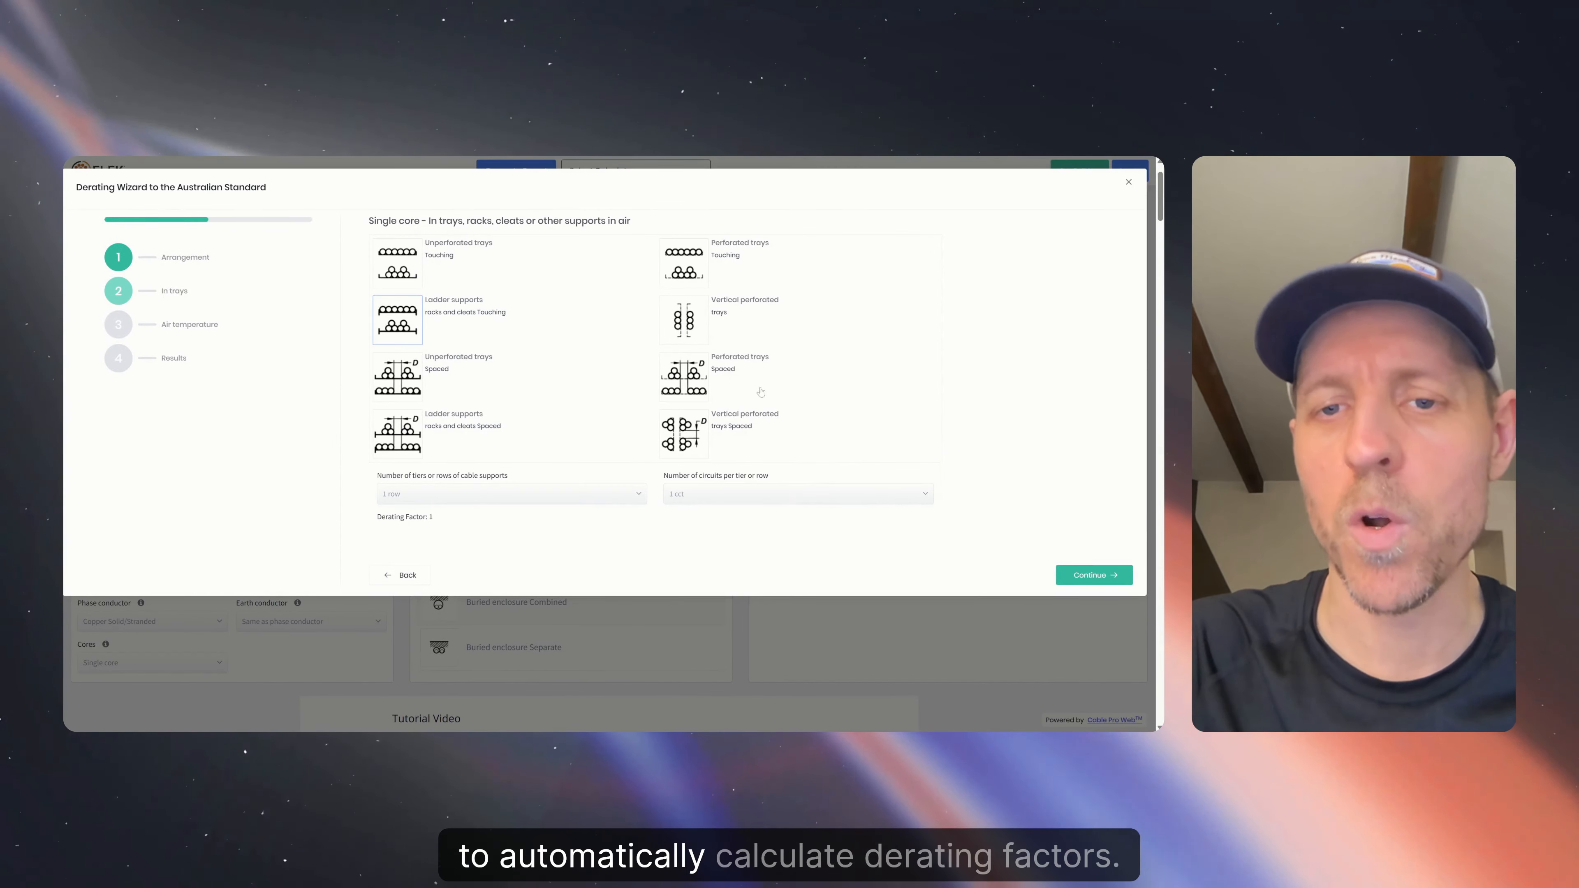
pyautogui.click(1092, 576)
pyautogui.click(1088, 352)
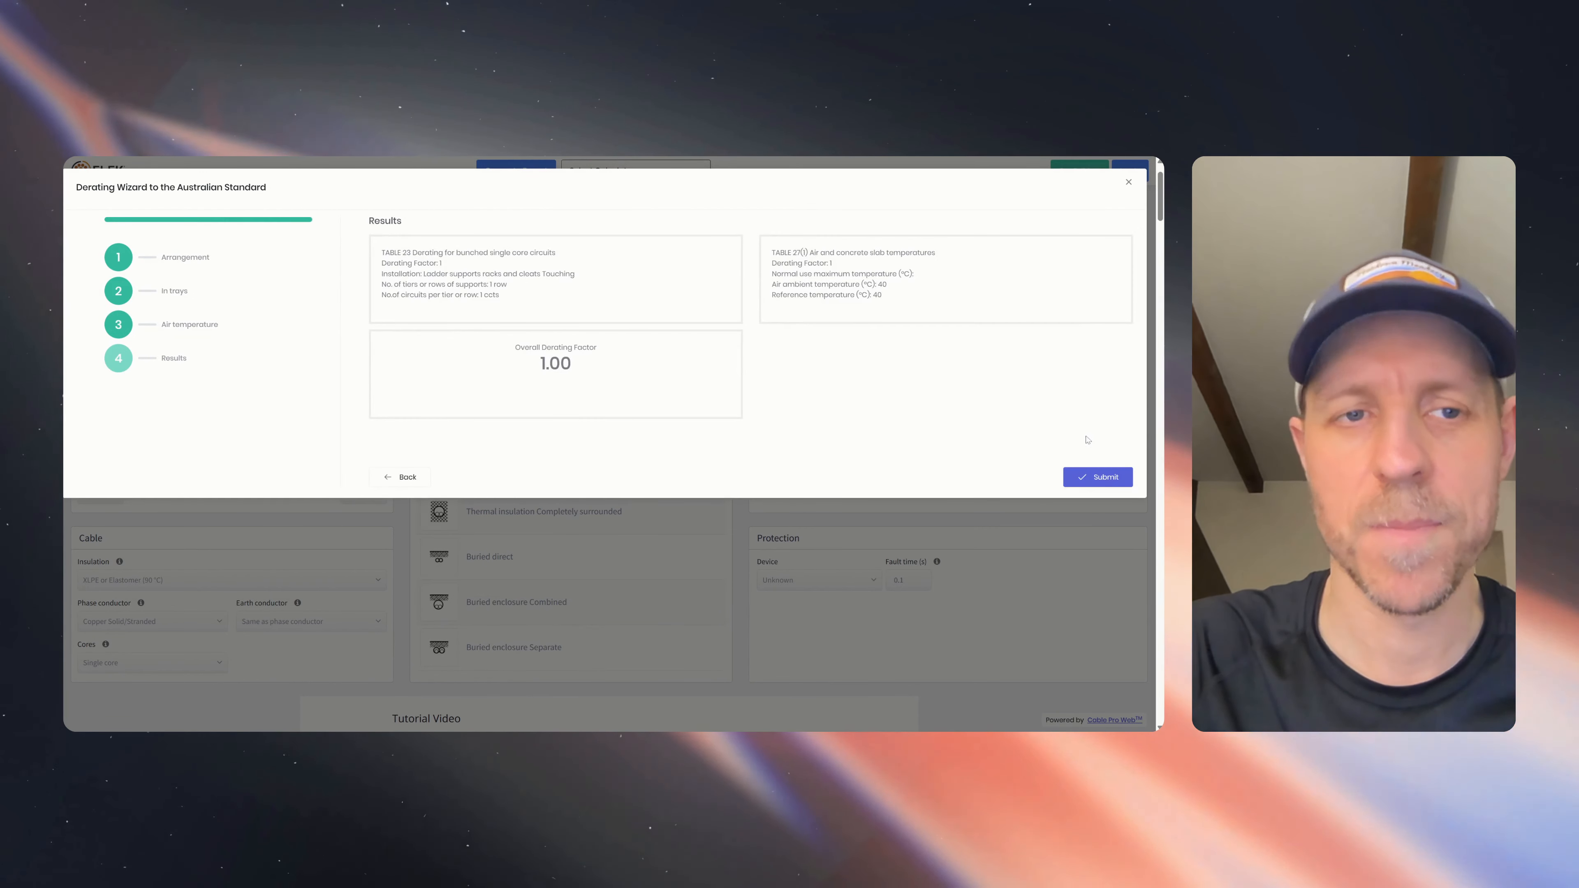
pyautogui.click(1080, 483)
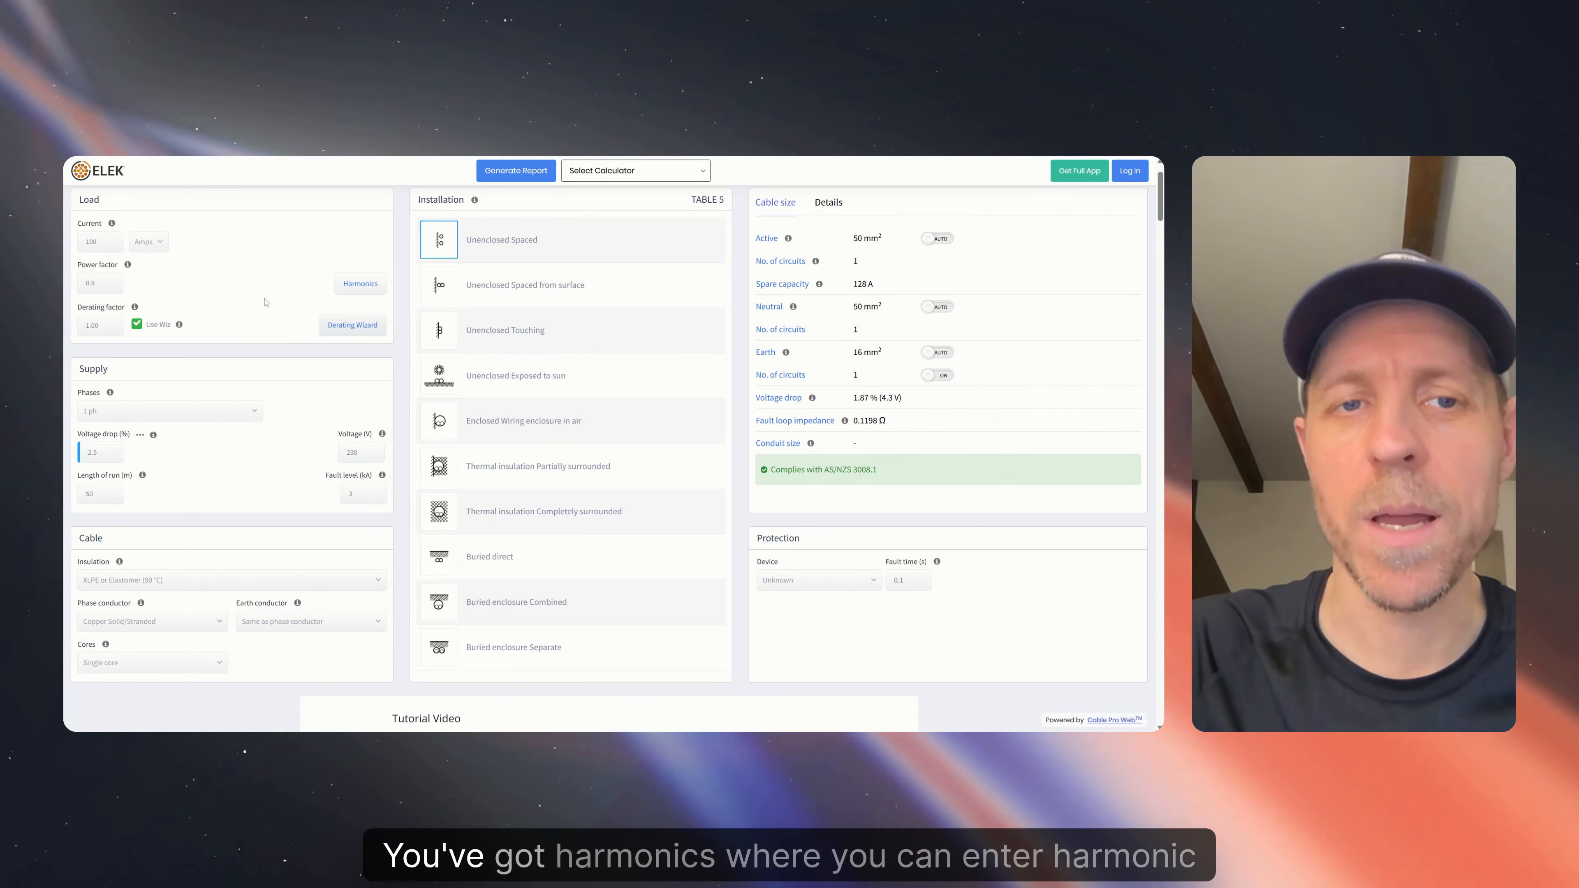
pyautogui.click(361, 285)
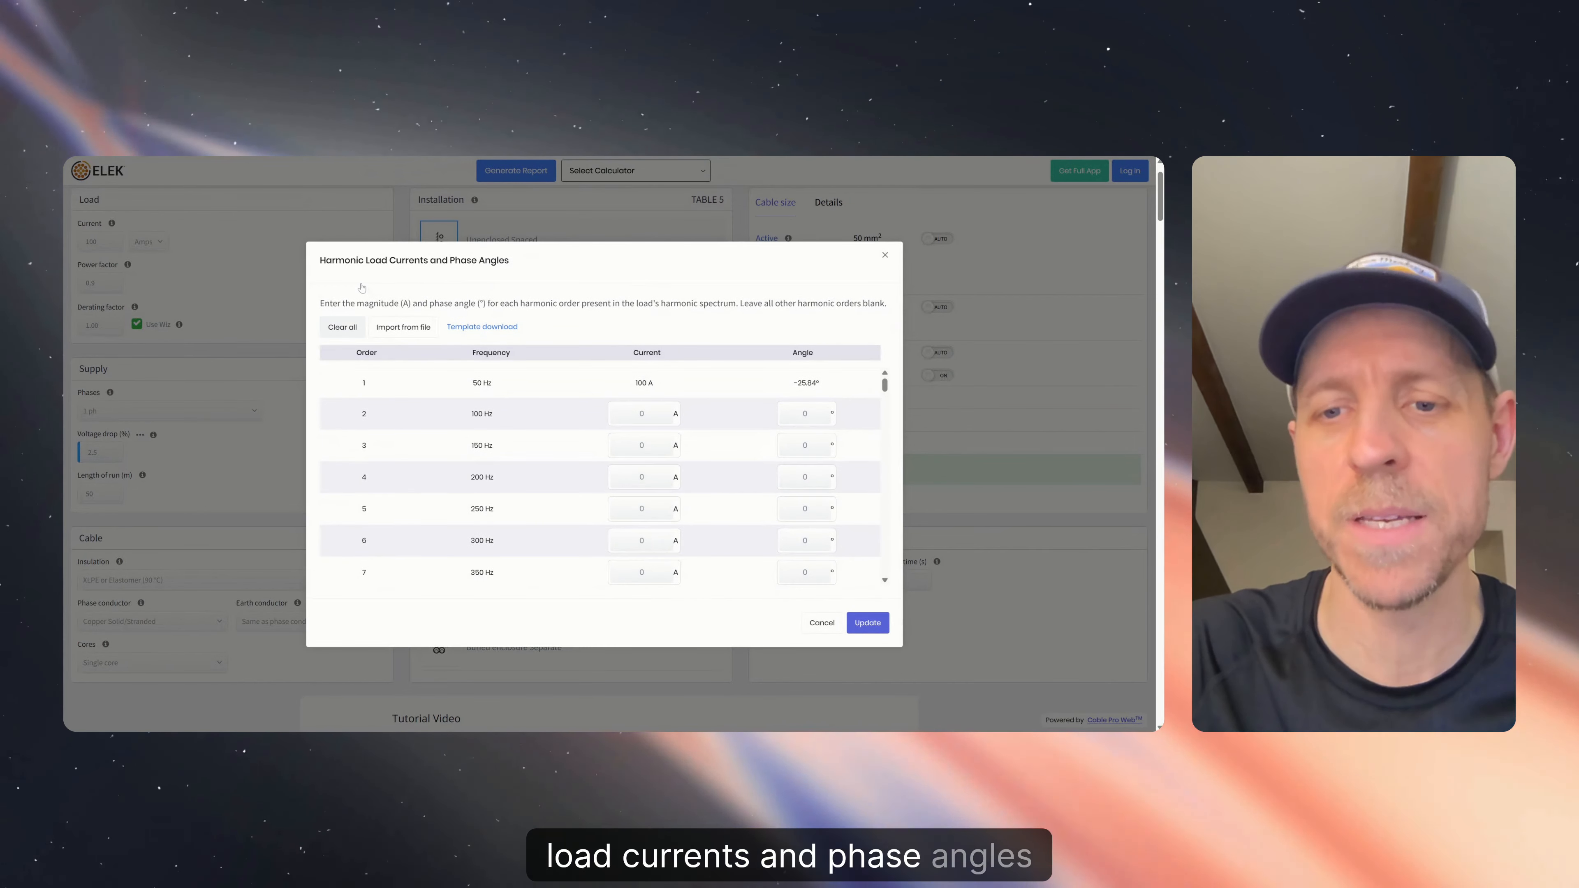
pyautogui.click(836, 624)
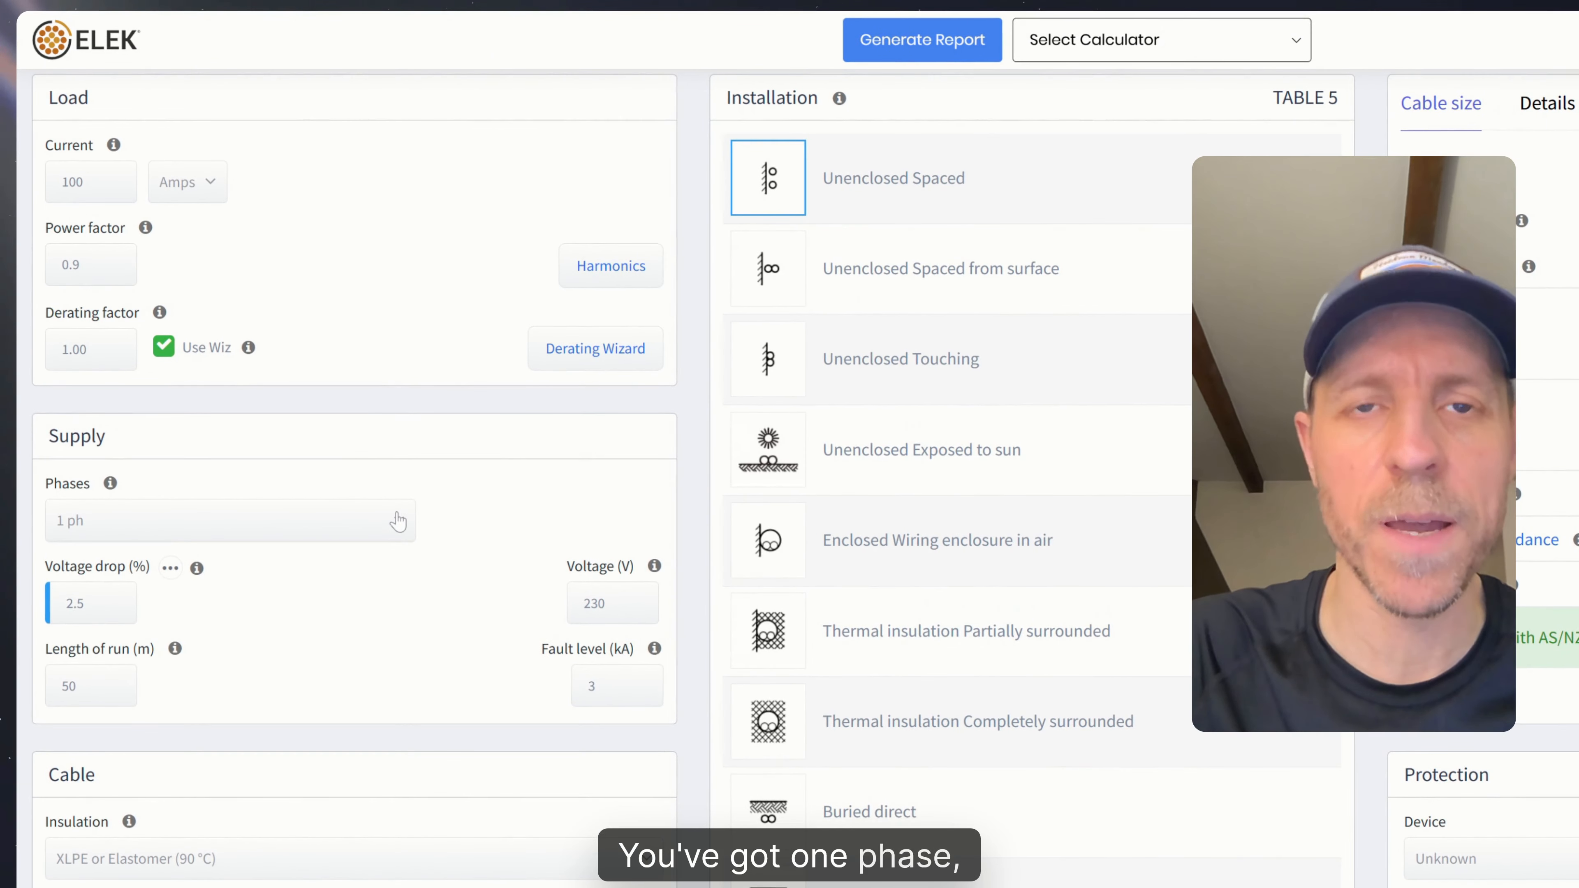
# - Switch the supply to three-phase with a single balanced load current and set the run length to 100 m
pyautogui.click(398, 521)
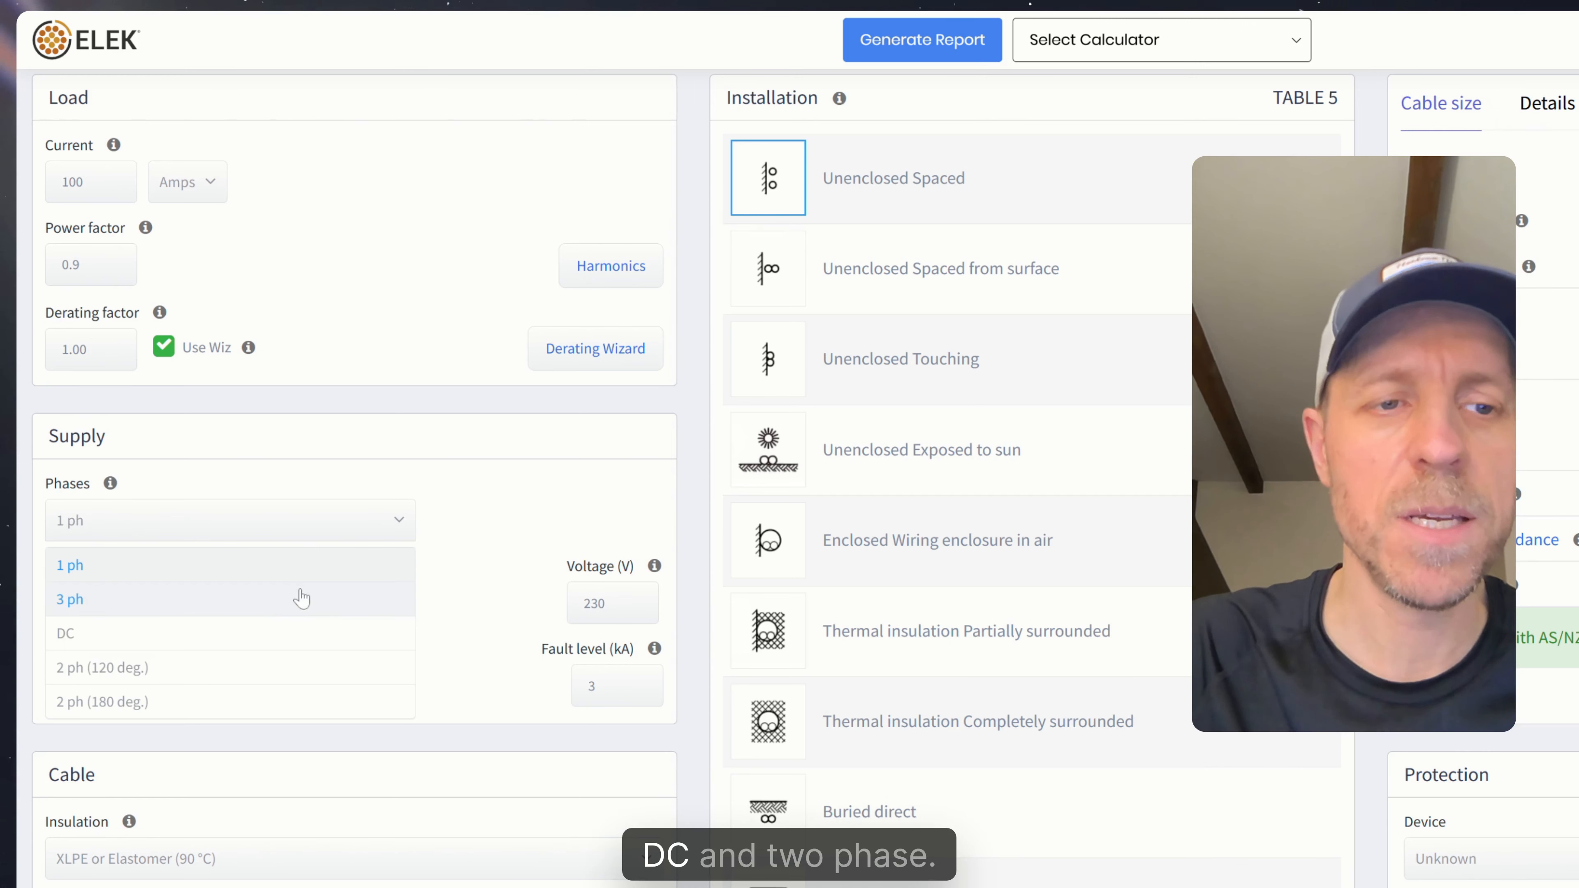
pyautogui.click(275, 601)
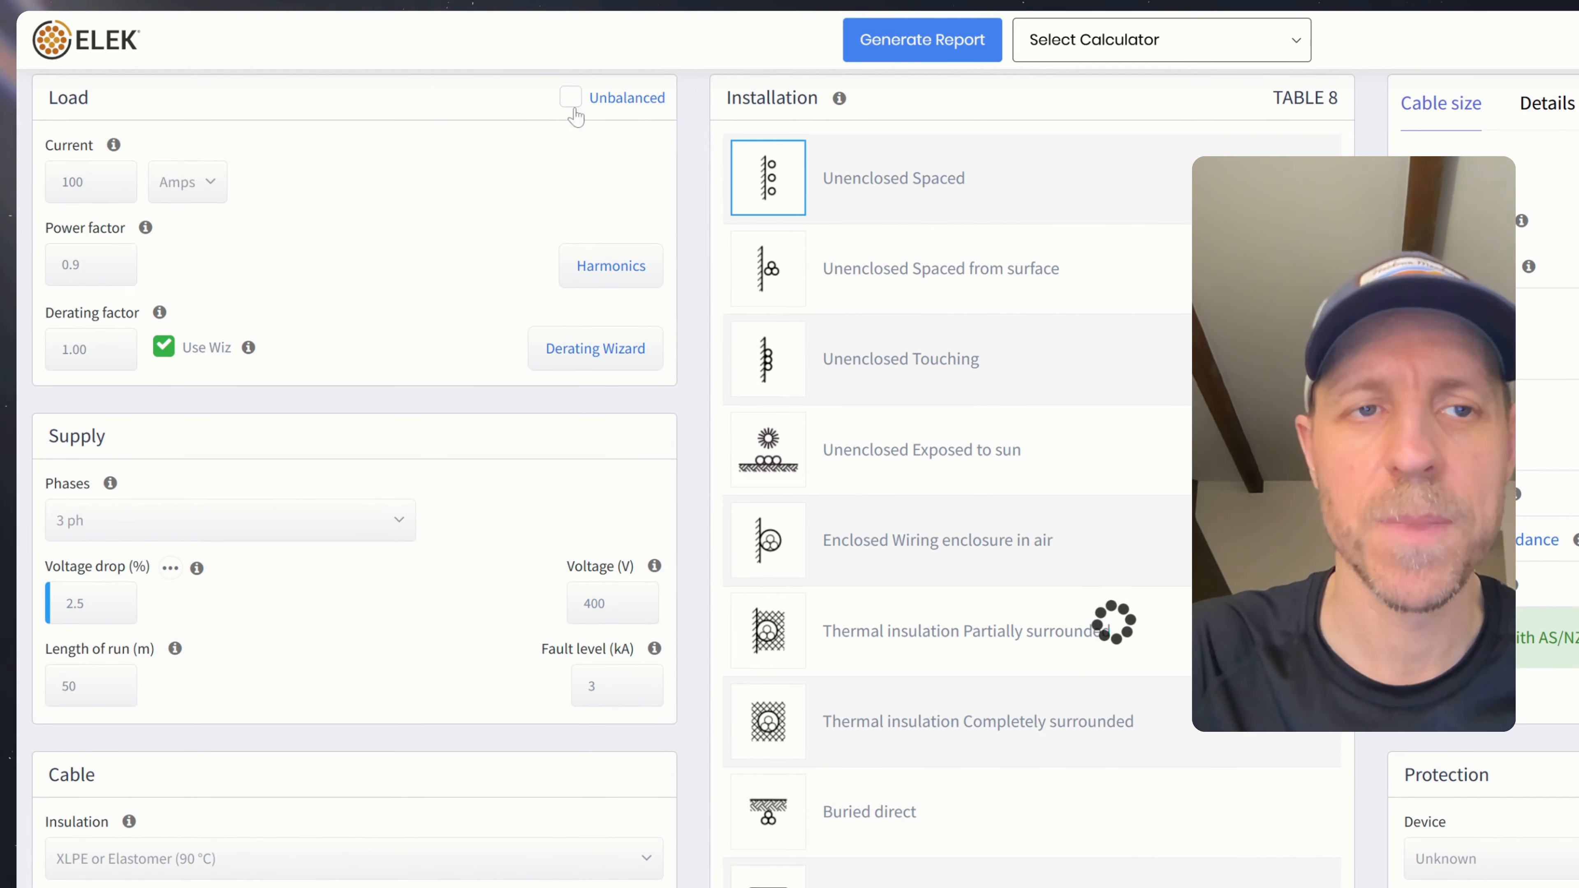
pyautogui.click(570, 97)
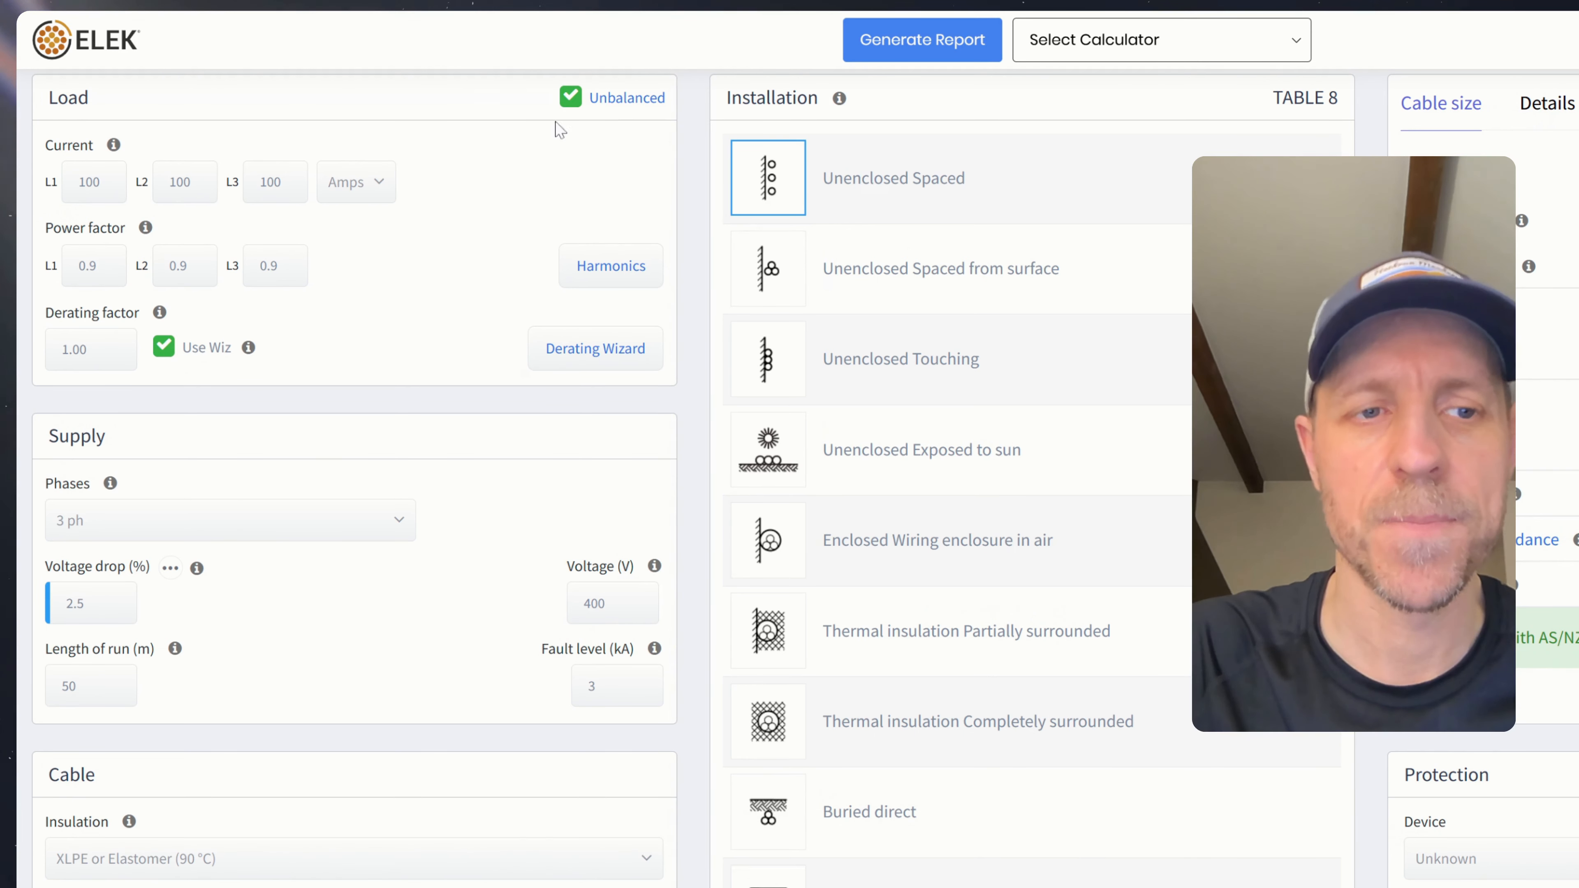
pyautogui.click(570, 97)
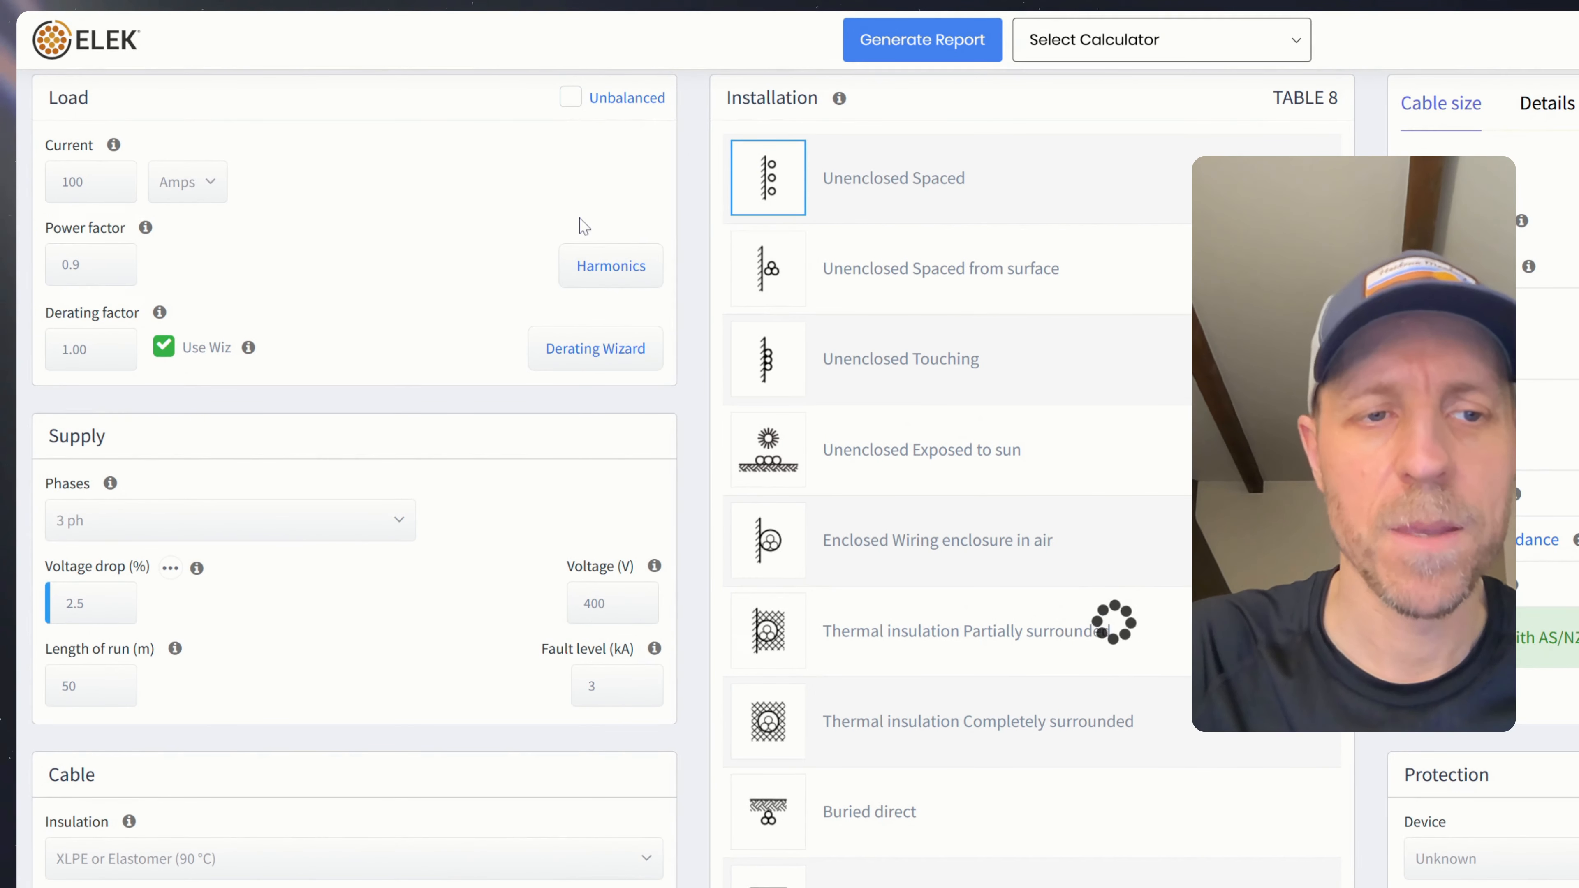
pyautogui.click(78, 694)
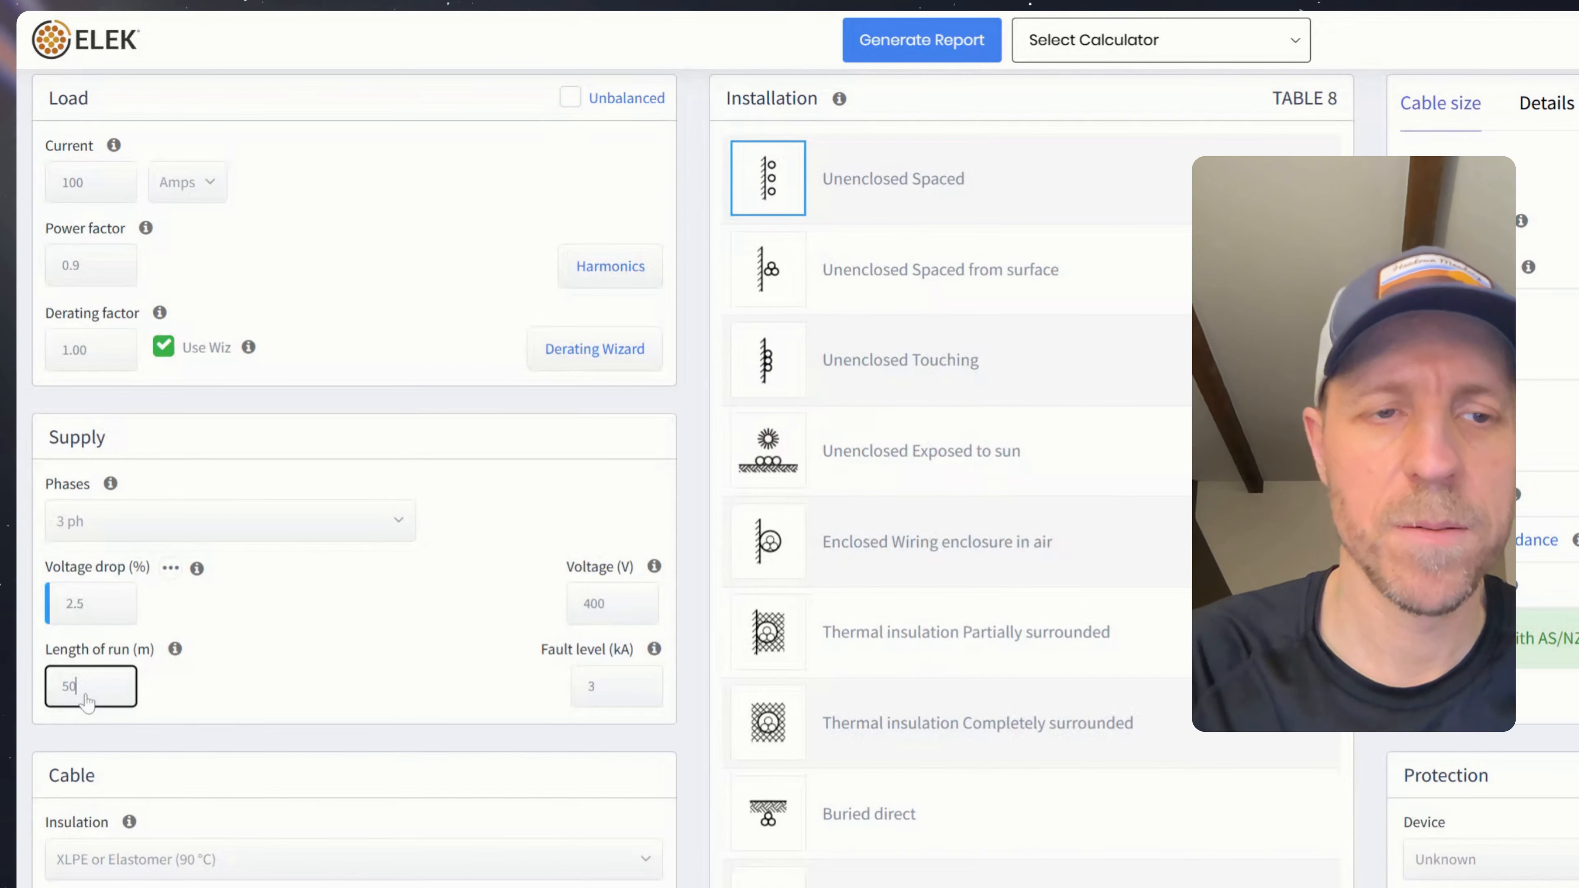
pyautogui.write('100')
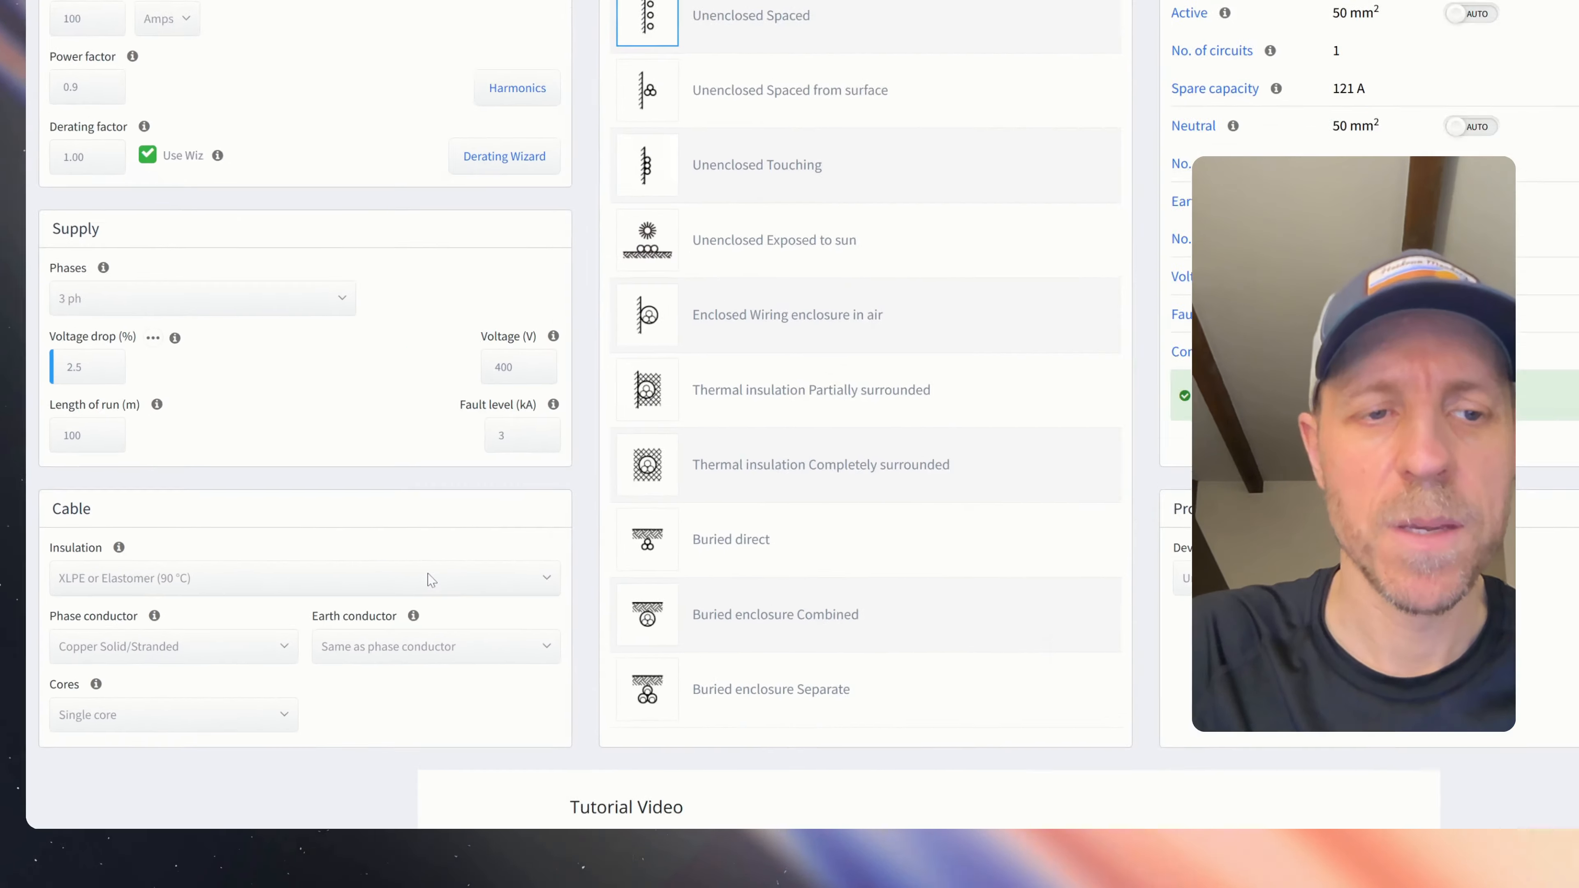
pyautogui.click(430, 581)
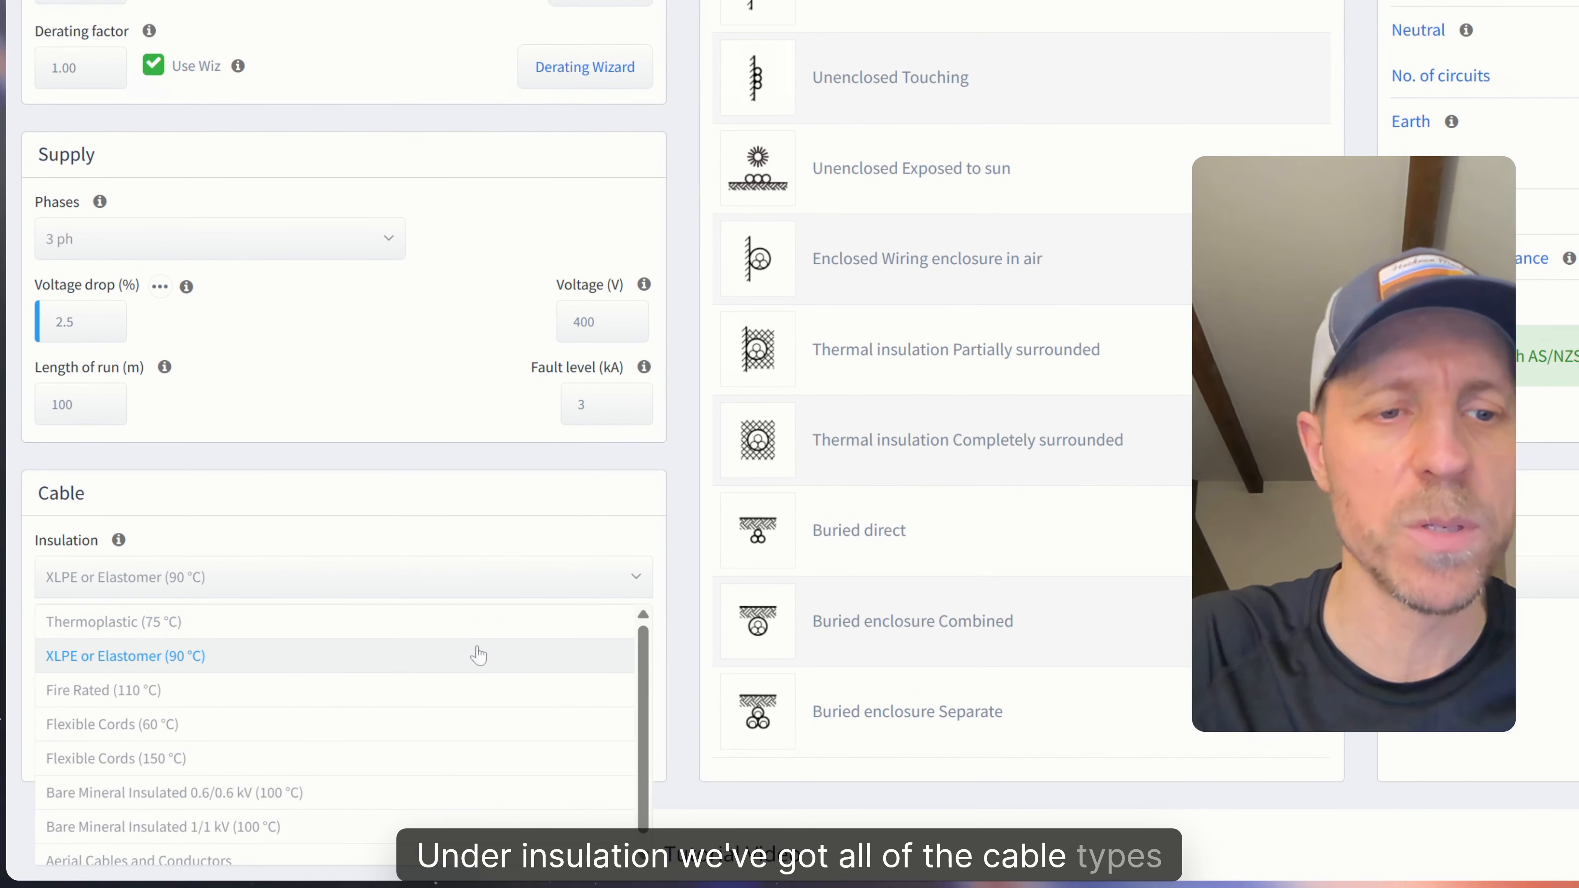
pyautogui.scroll(-1, 458, 705)
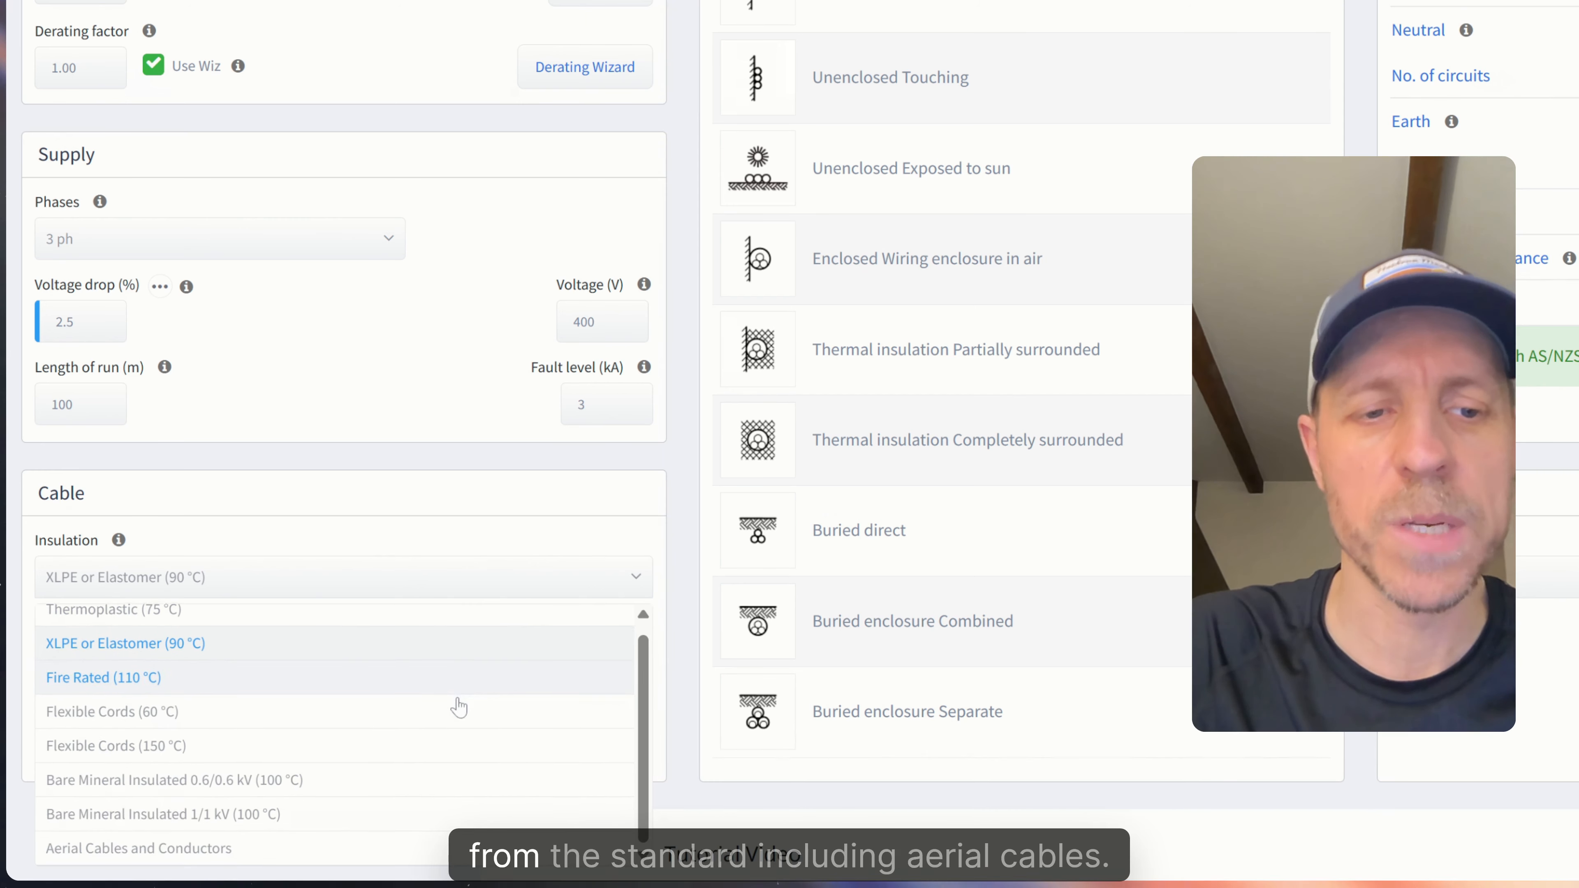
pyautogui.click(347, 860)
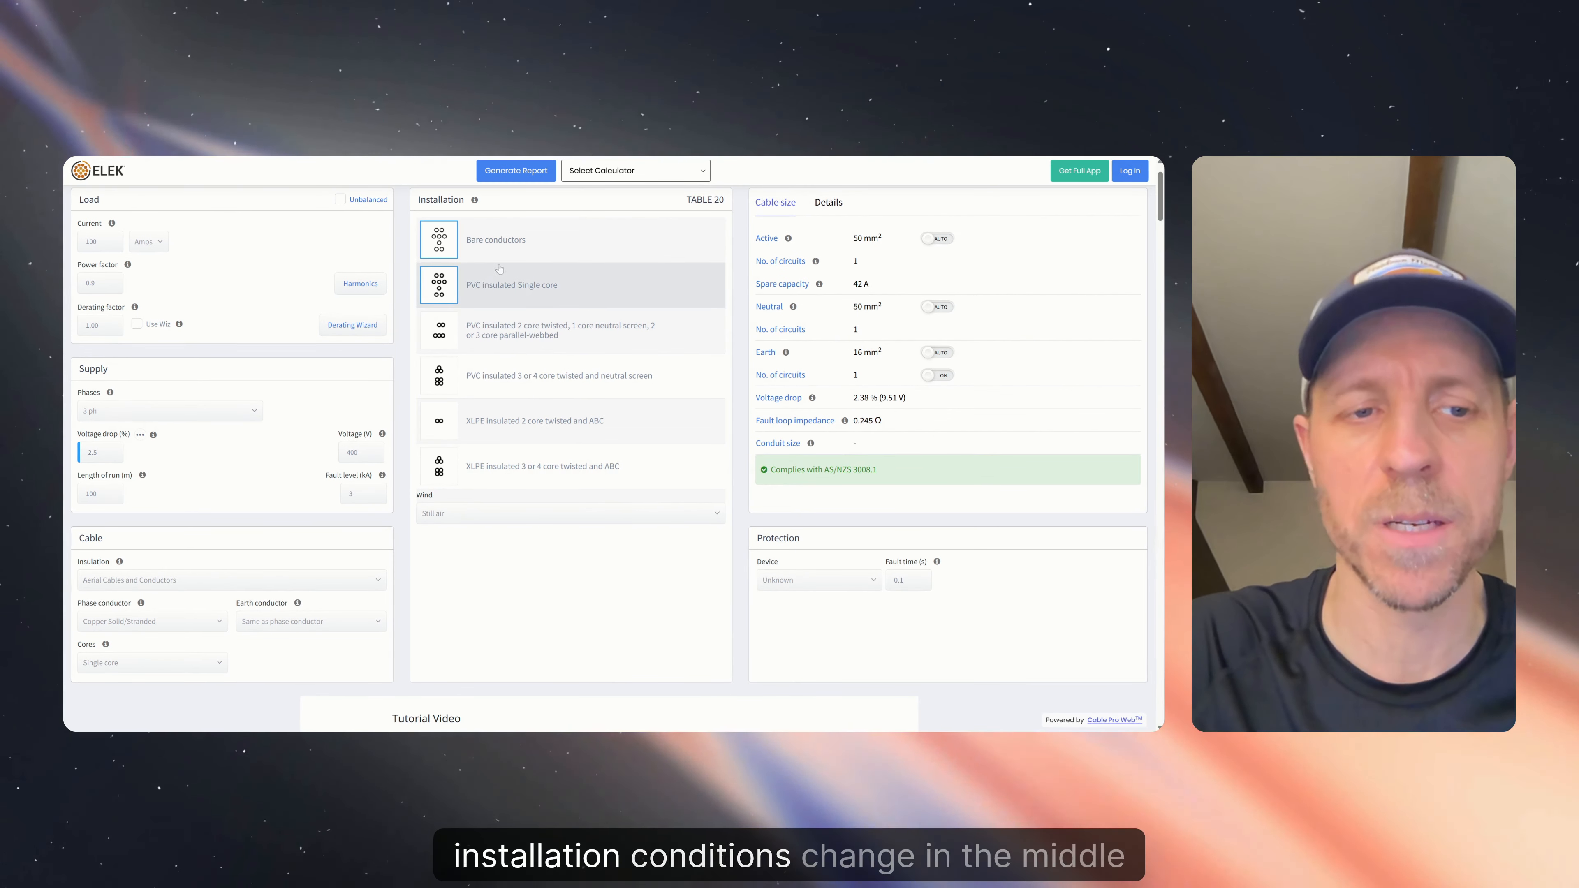
pyautogui.click(180, 581)
pyautogui.click(203, 615)
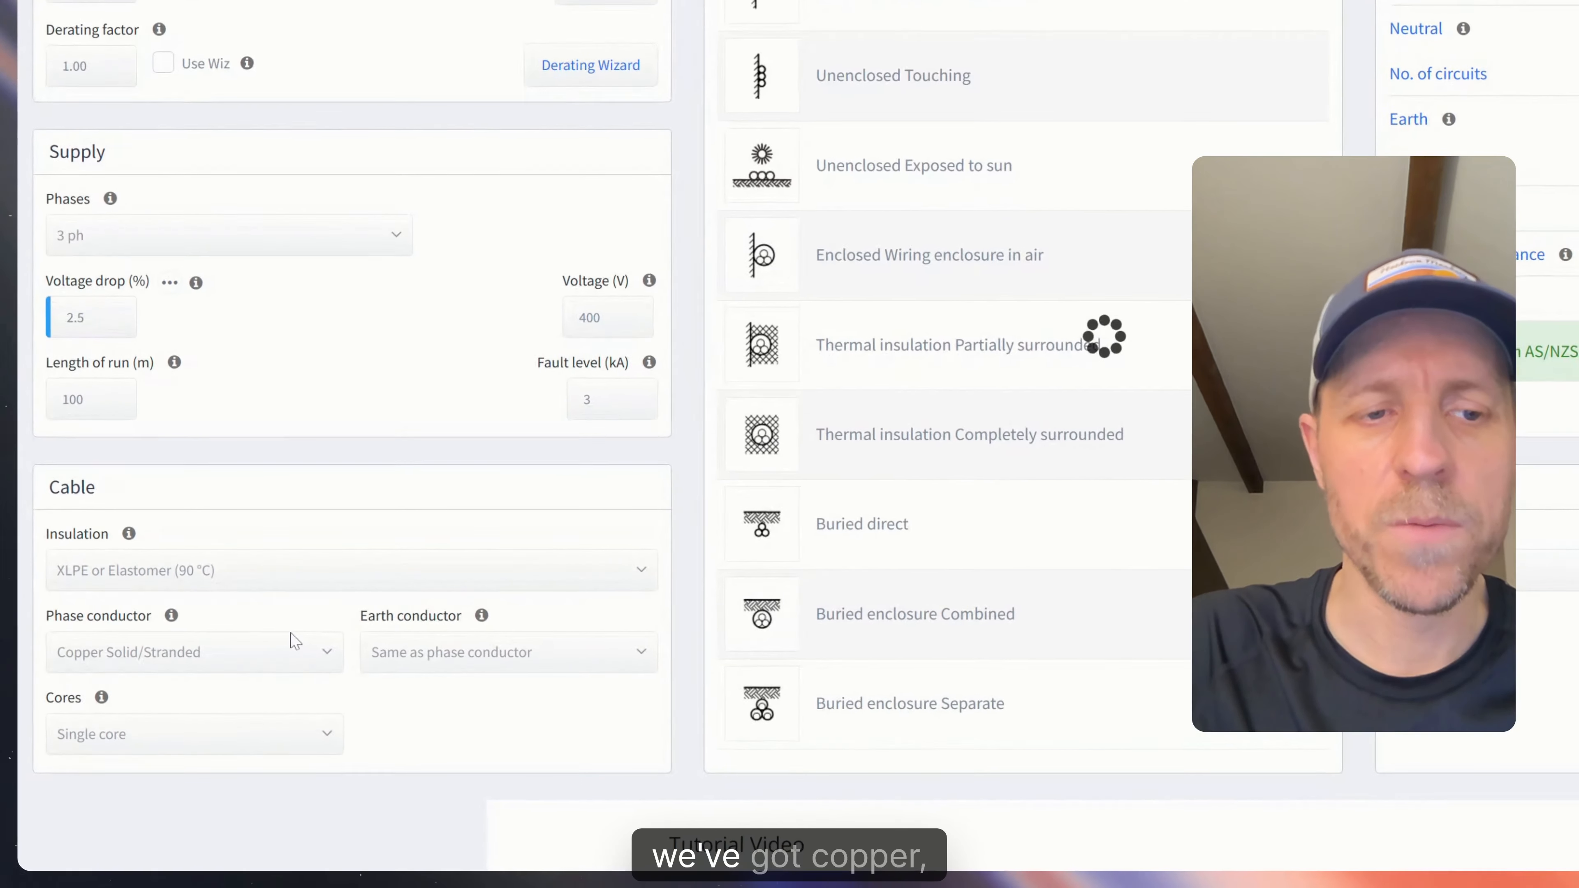
pyautogui.click(317, 664)
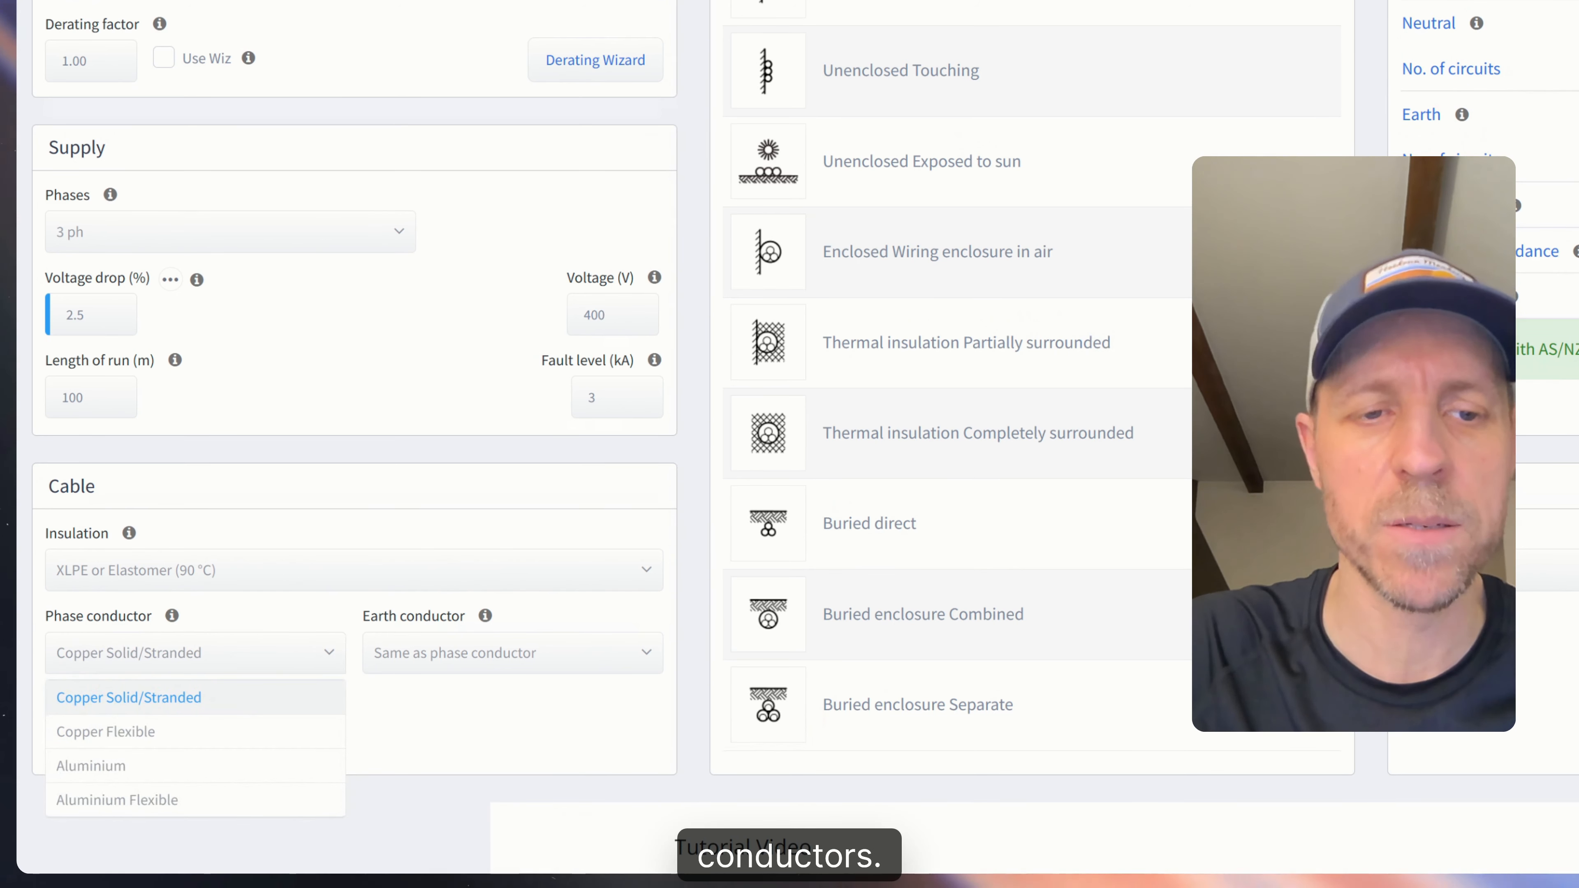
pyautogui.click(480, 639)
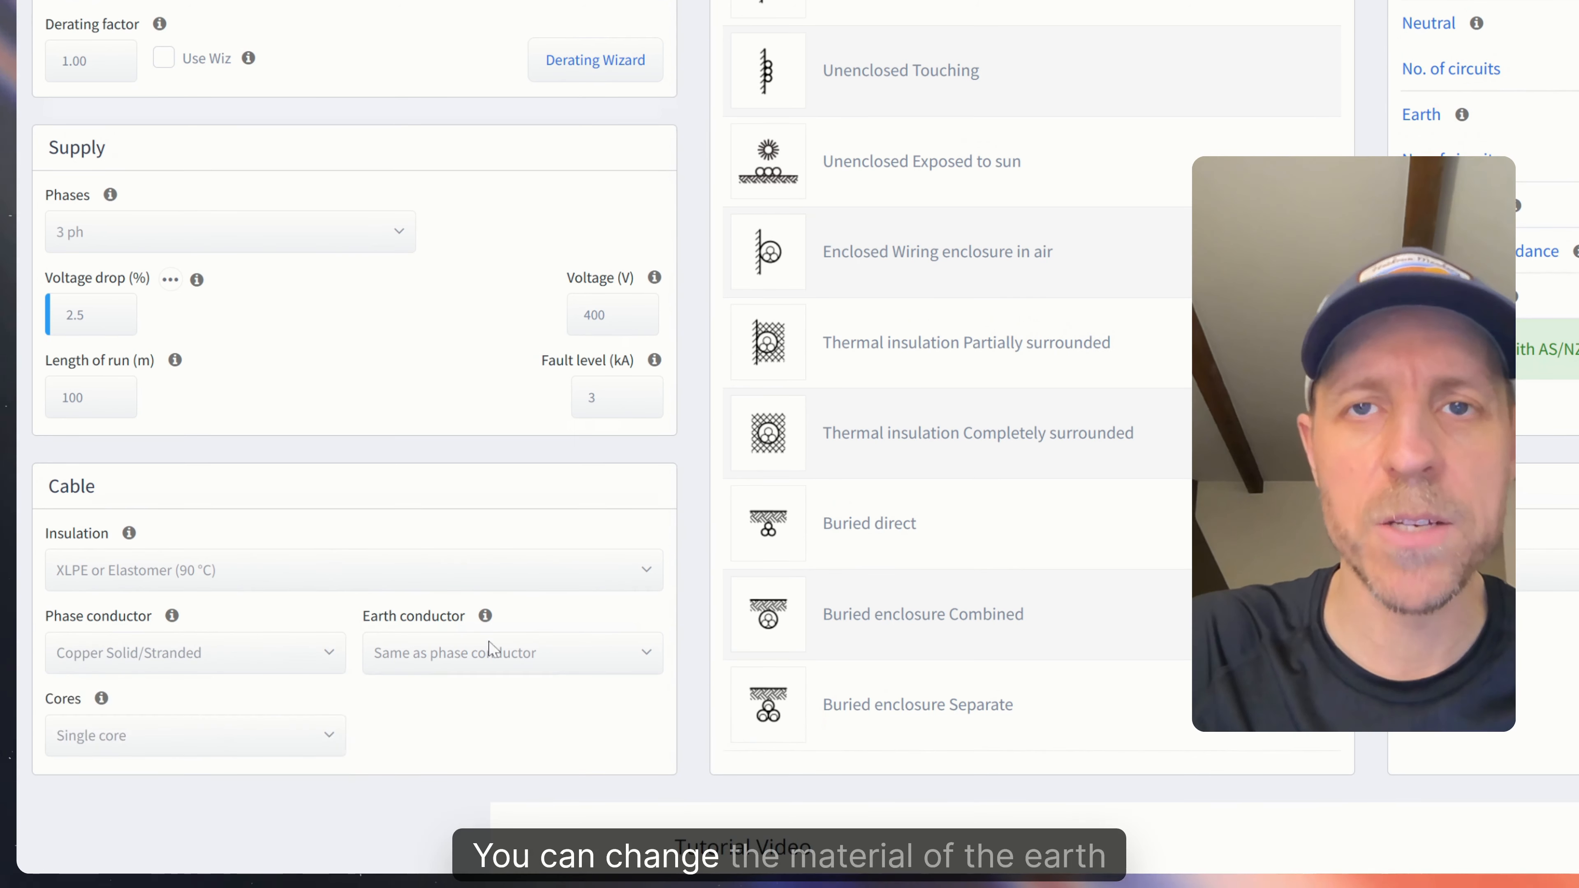
pyautogui.click(545, 656)
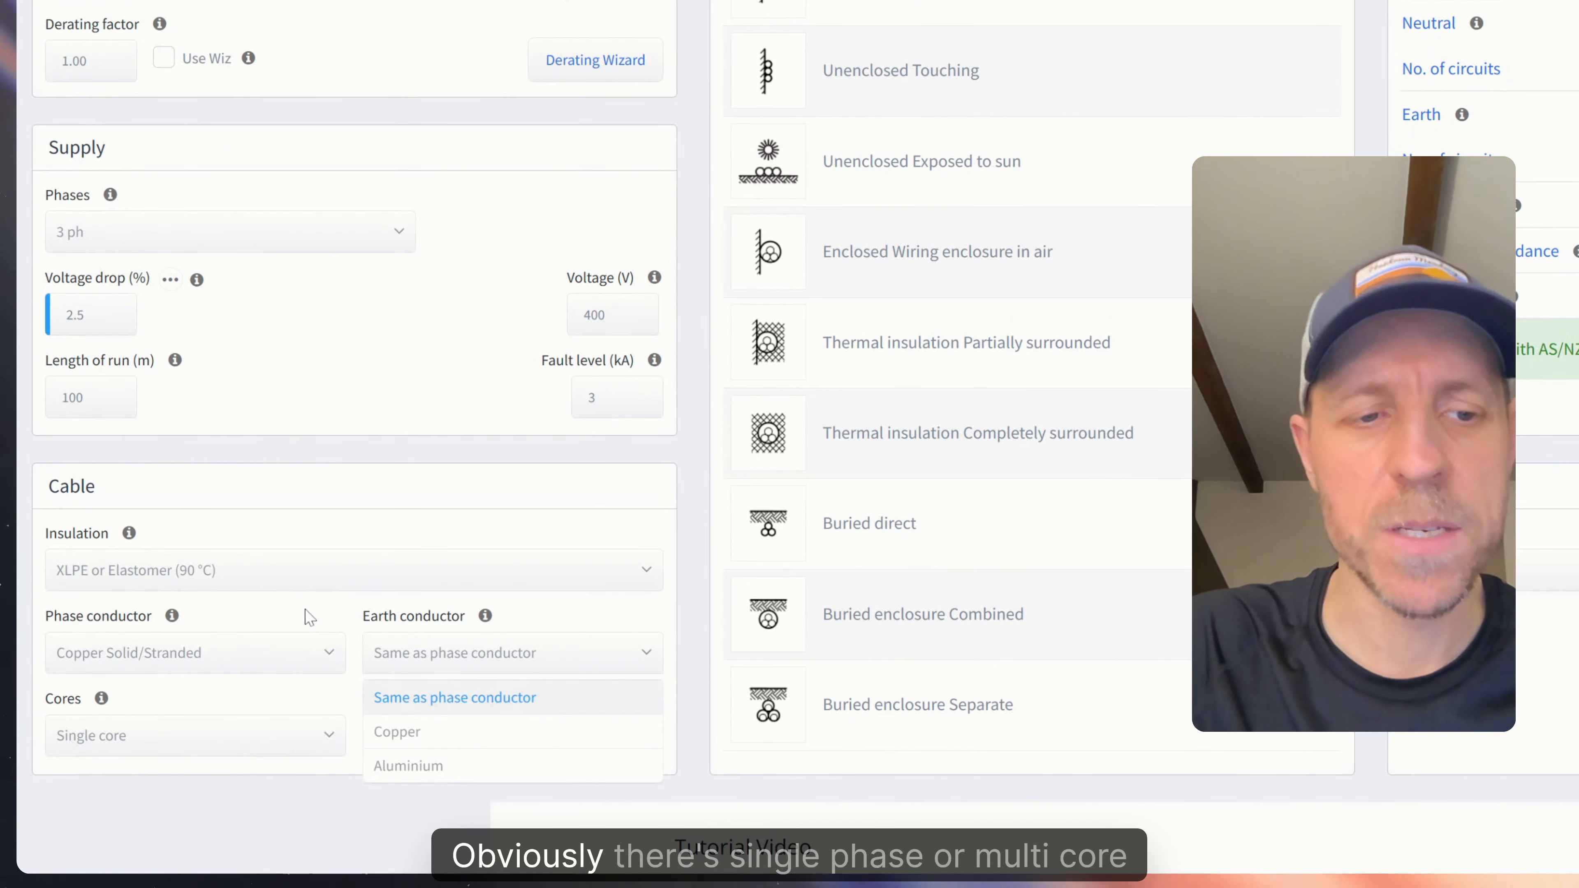
pyautogui.click(324, 704)
pyautogui.click(314, 739)
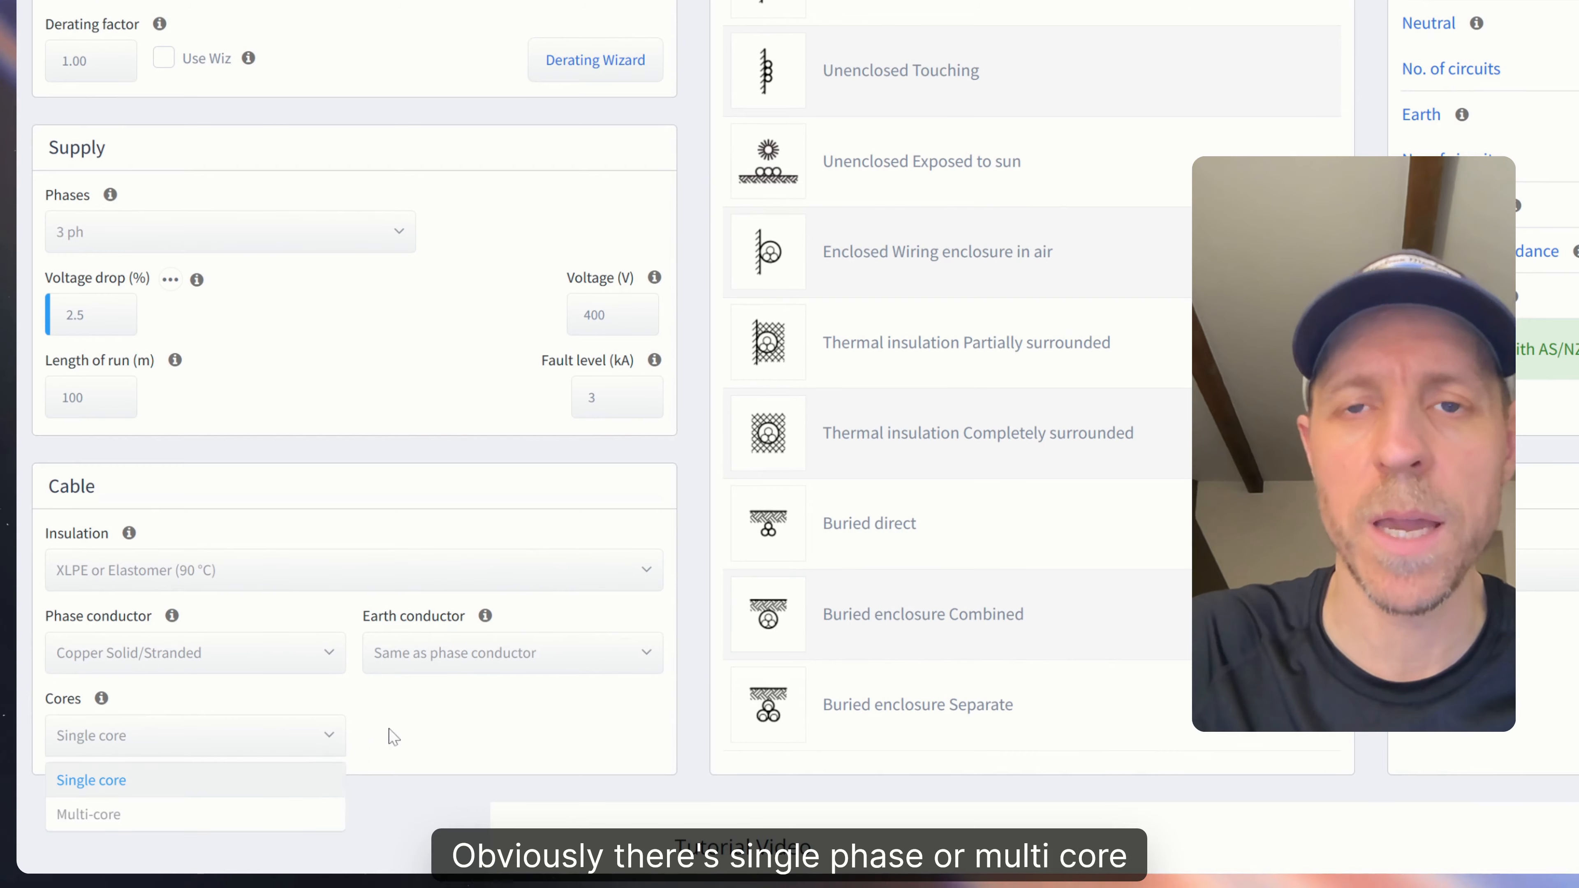
pyautogui.click(503, 729)
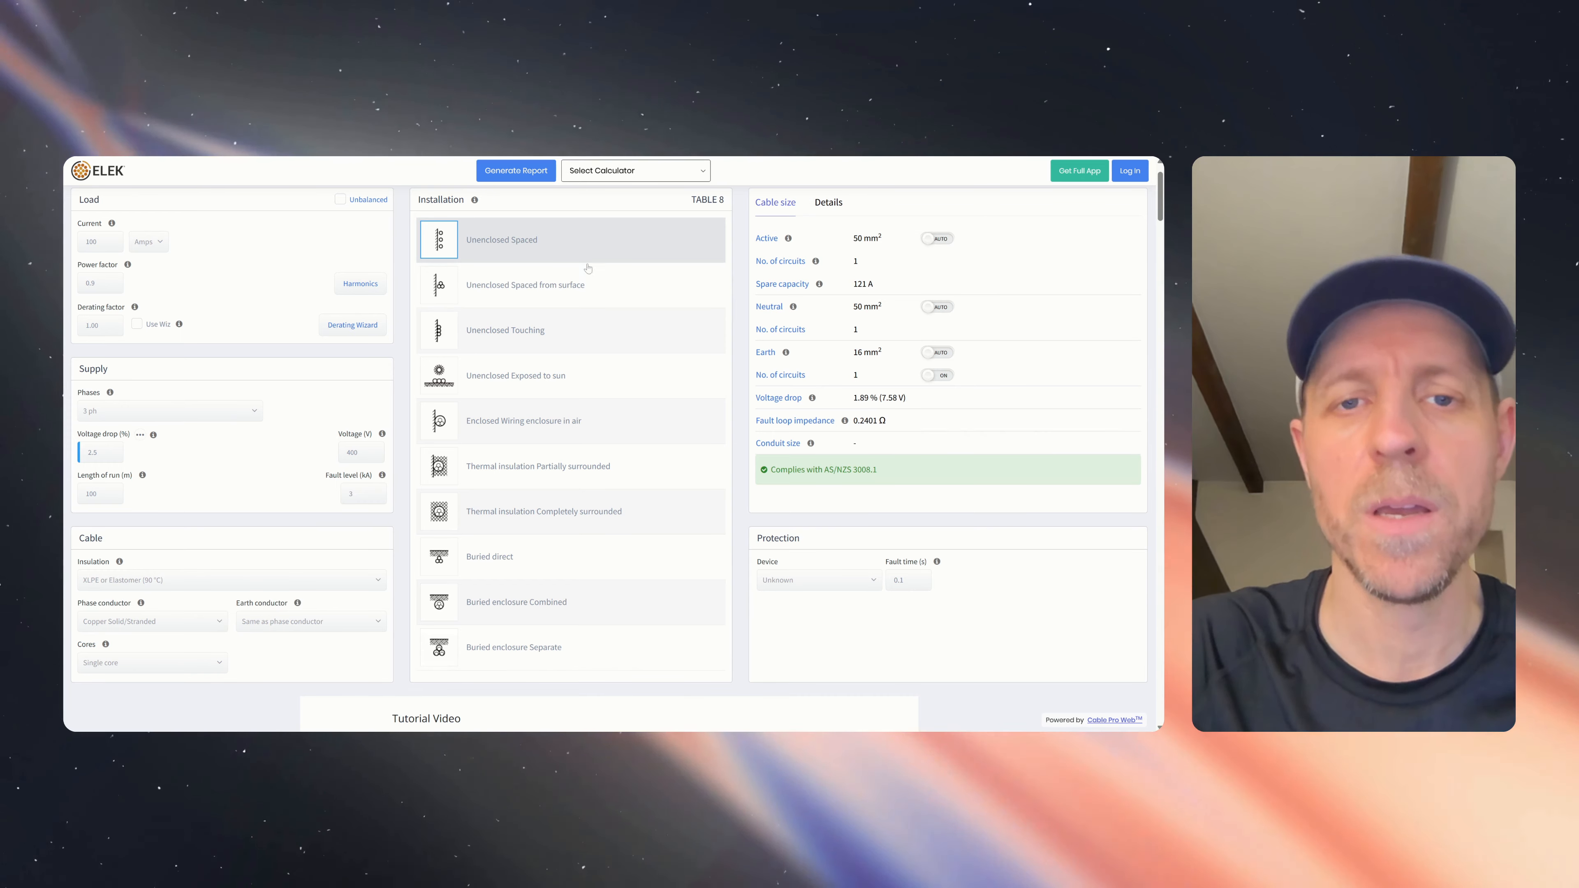
# - Try the Unenclosed exposed-to-sun and Enclosed in-air methods, then settle on Buried direct installation
pyautogui.click(585, 379)
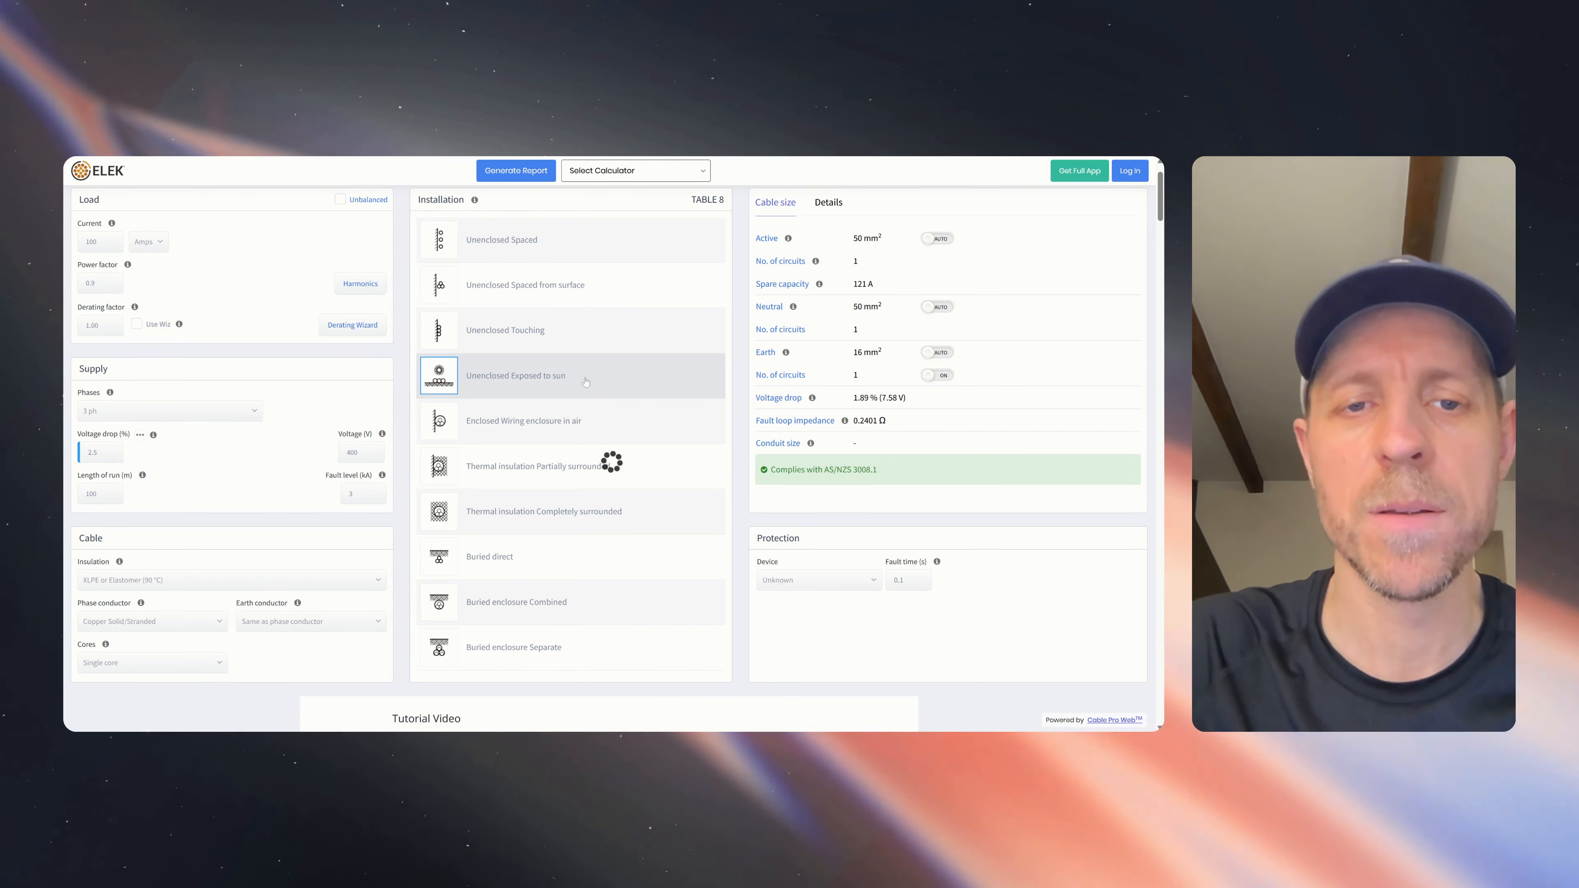
pyautogui.click(607, 424)
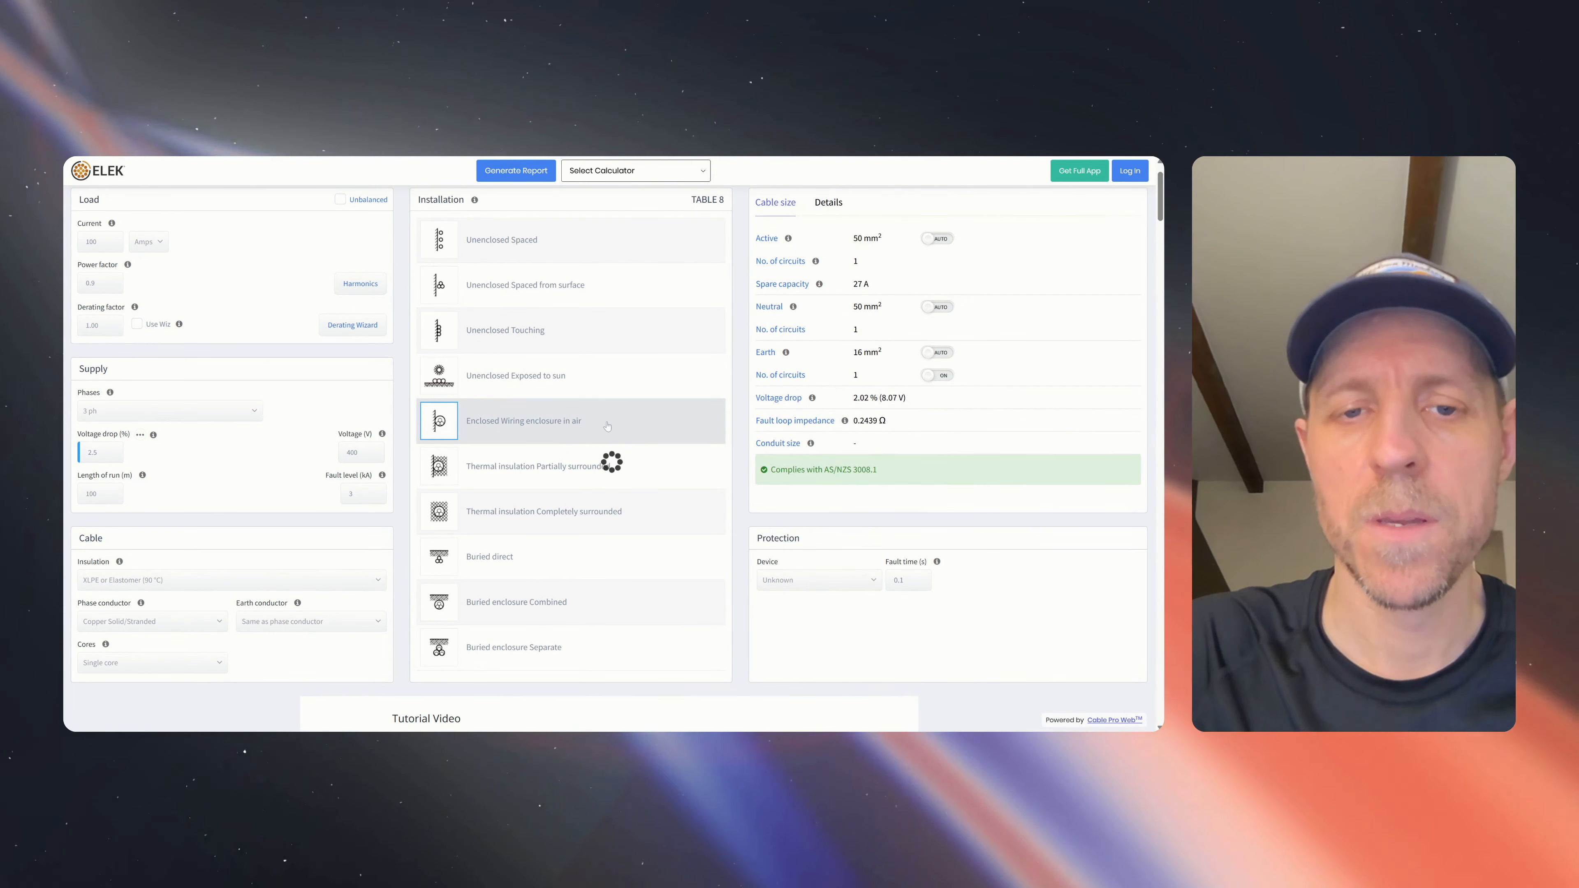
pyautogui.click(552, 558)
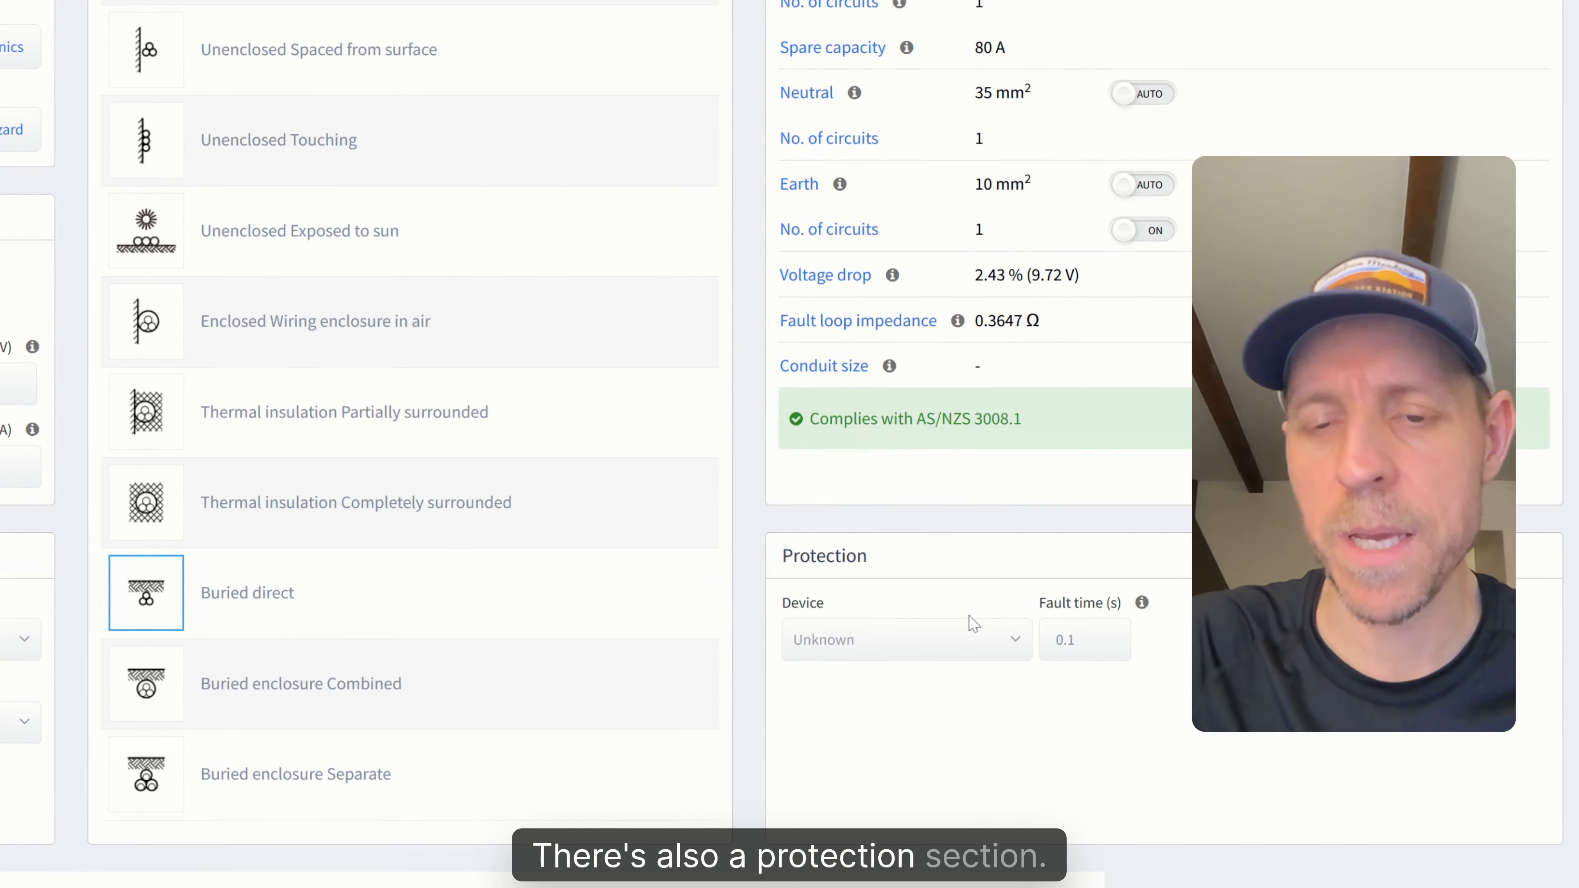
# - Set the protection device to MCB, keeping the default 125 A curve B rating
pyautogui.click(991, 643)
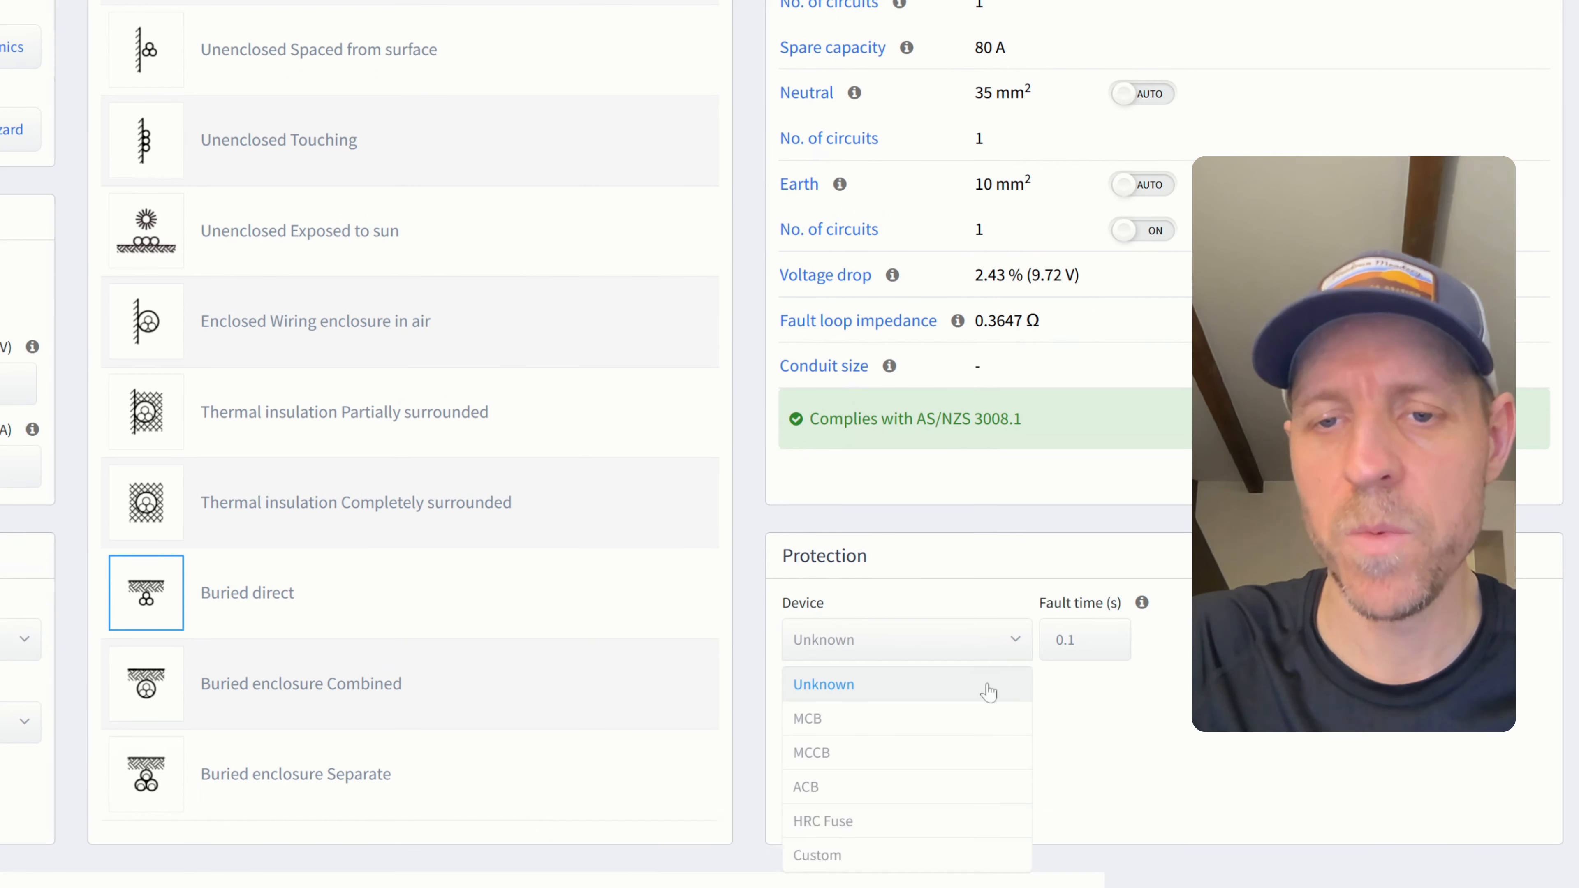
pyautogui.click(980, 721)
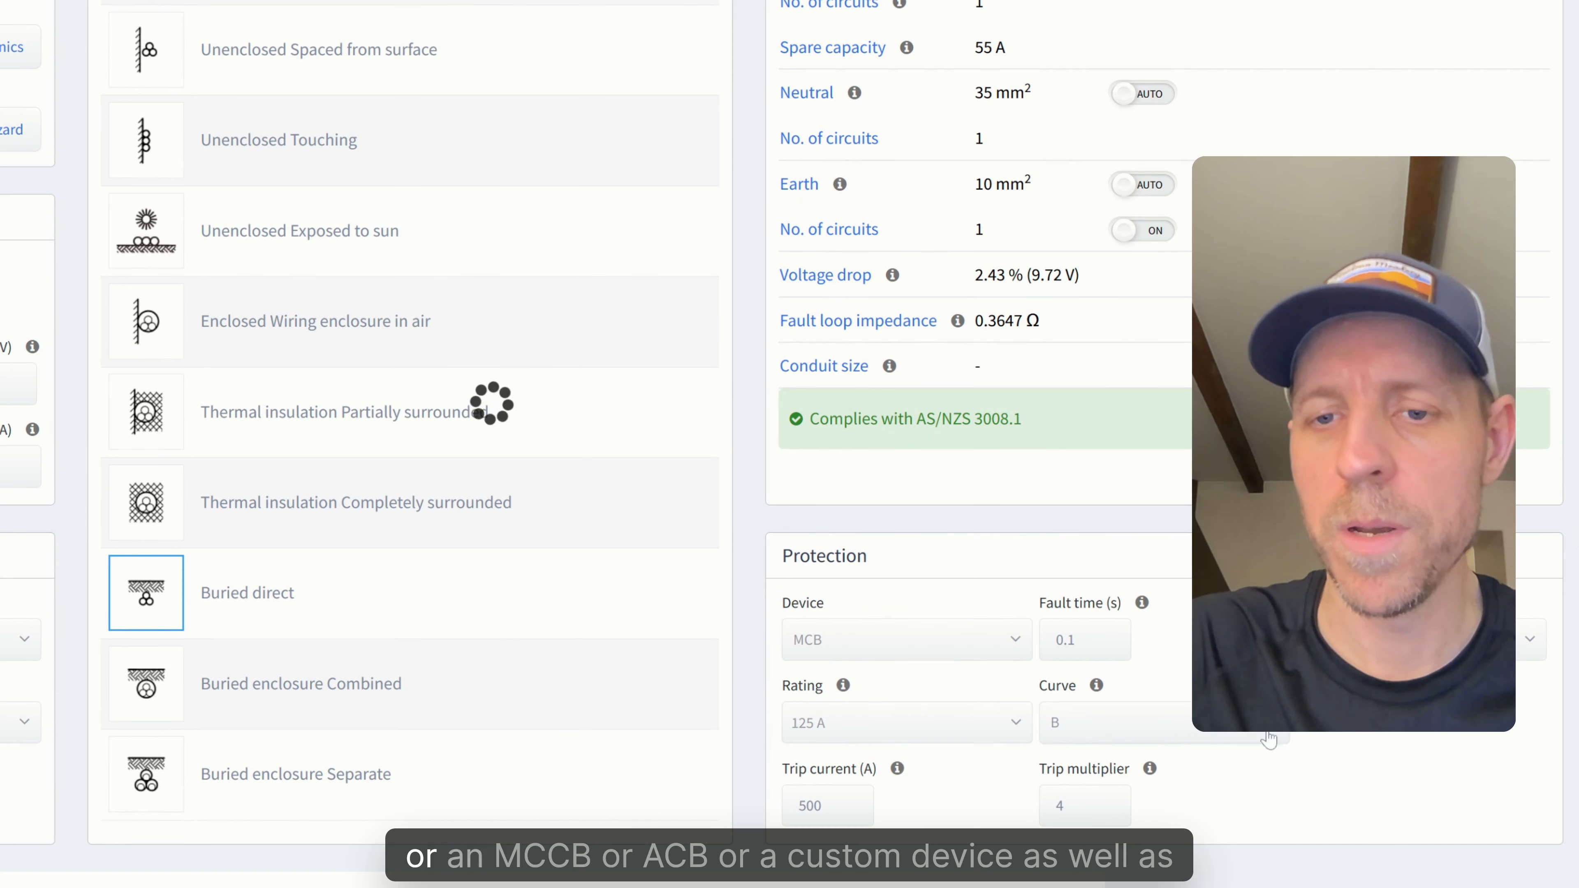
pyautogui.click(1008, 657)
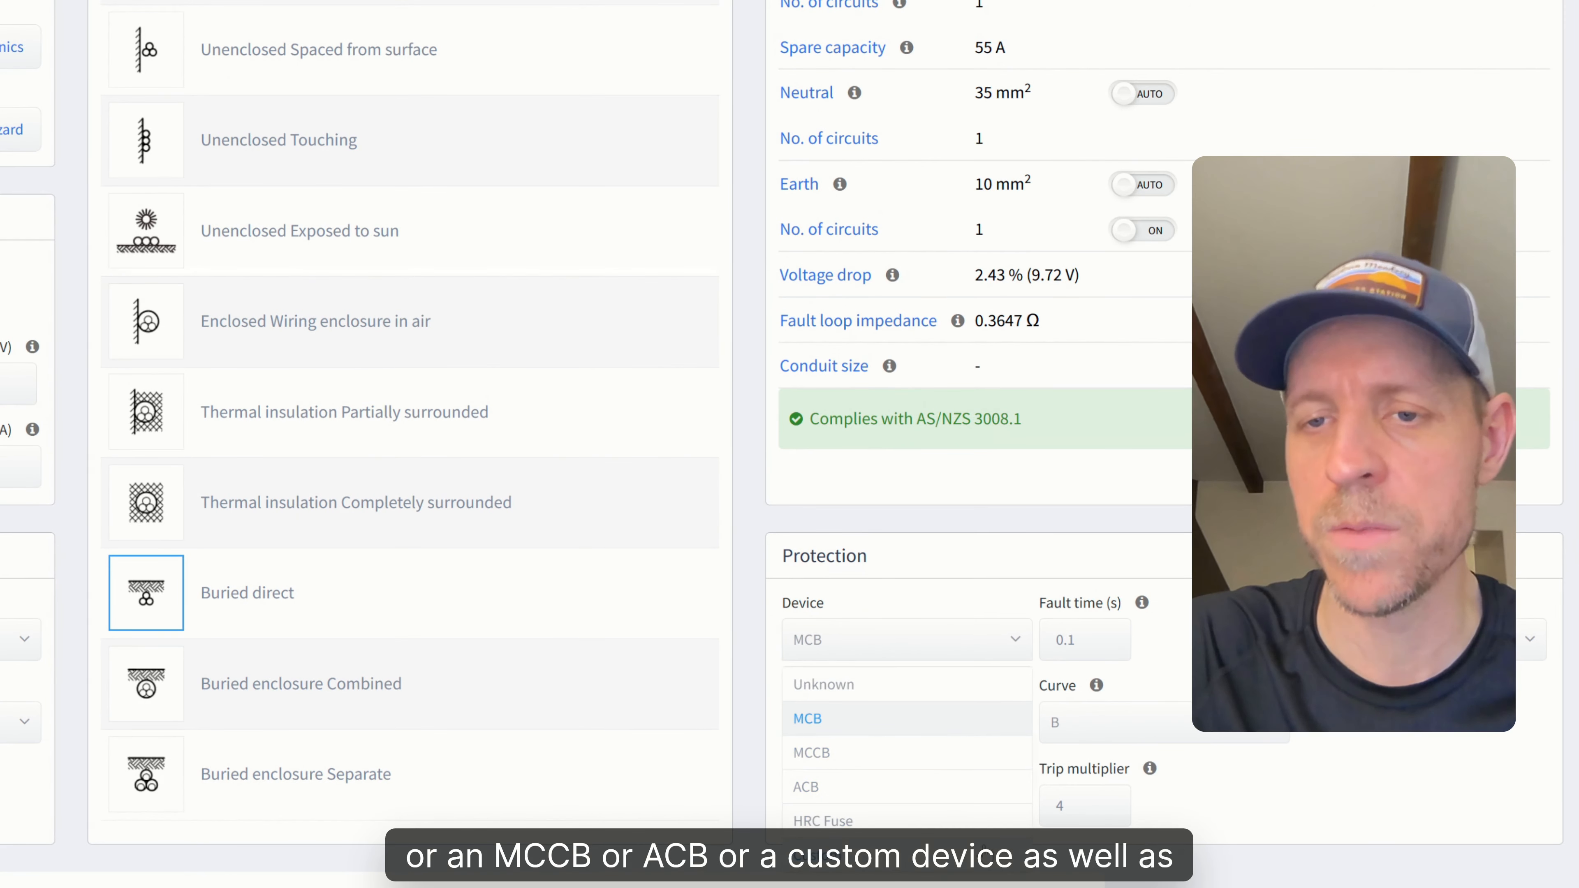
pyautogui.click(1097, 562)
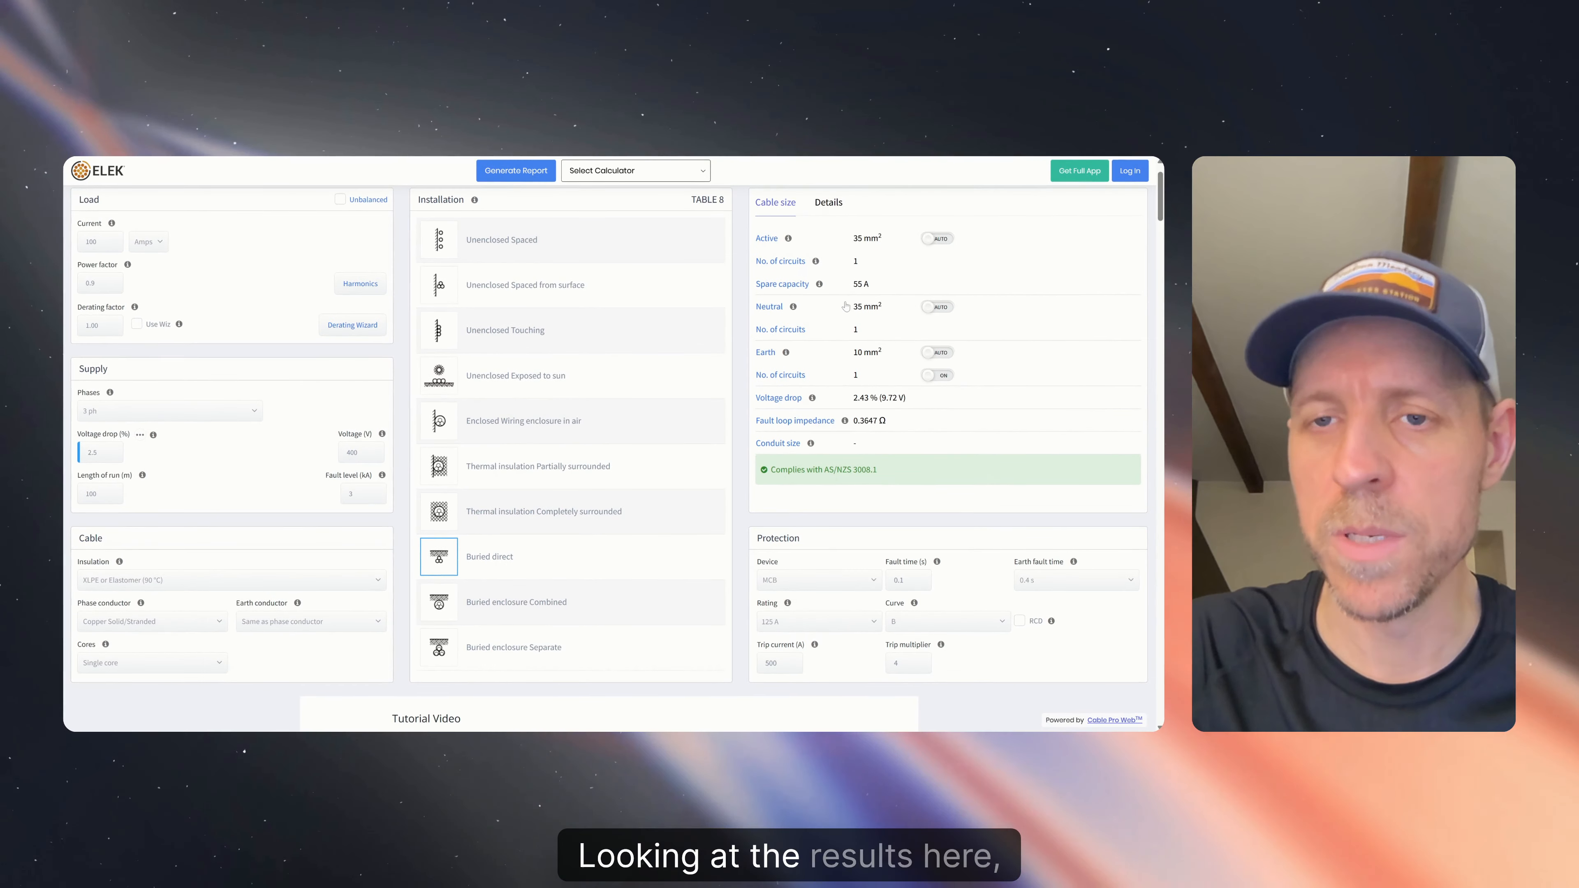
pyautogui.scroll(1, 845, 306)
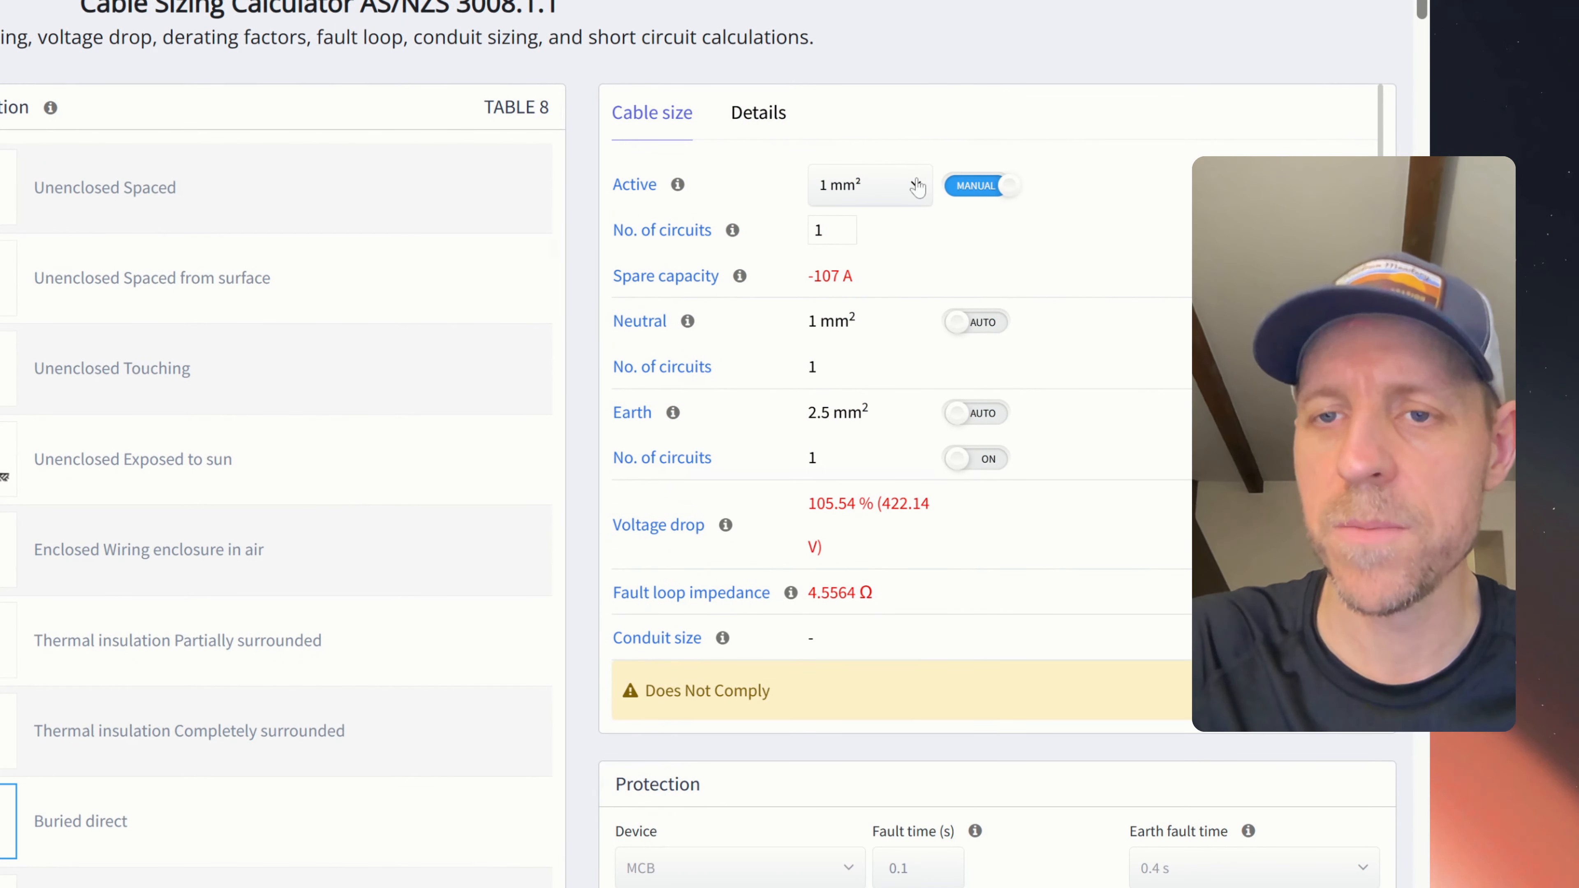
# - Manually try a 16 mm² active conductor and review the non-compliance warnings
pyautogui.click(917, 186)
pyautogui.moveTo(924, 280); pyautogui.dragTo(928, 318)
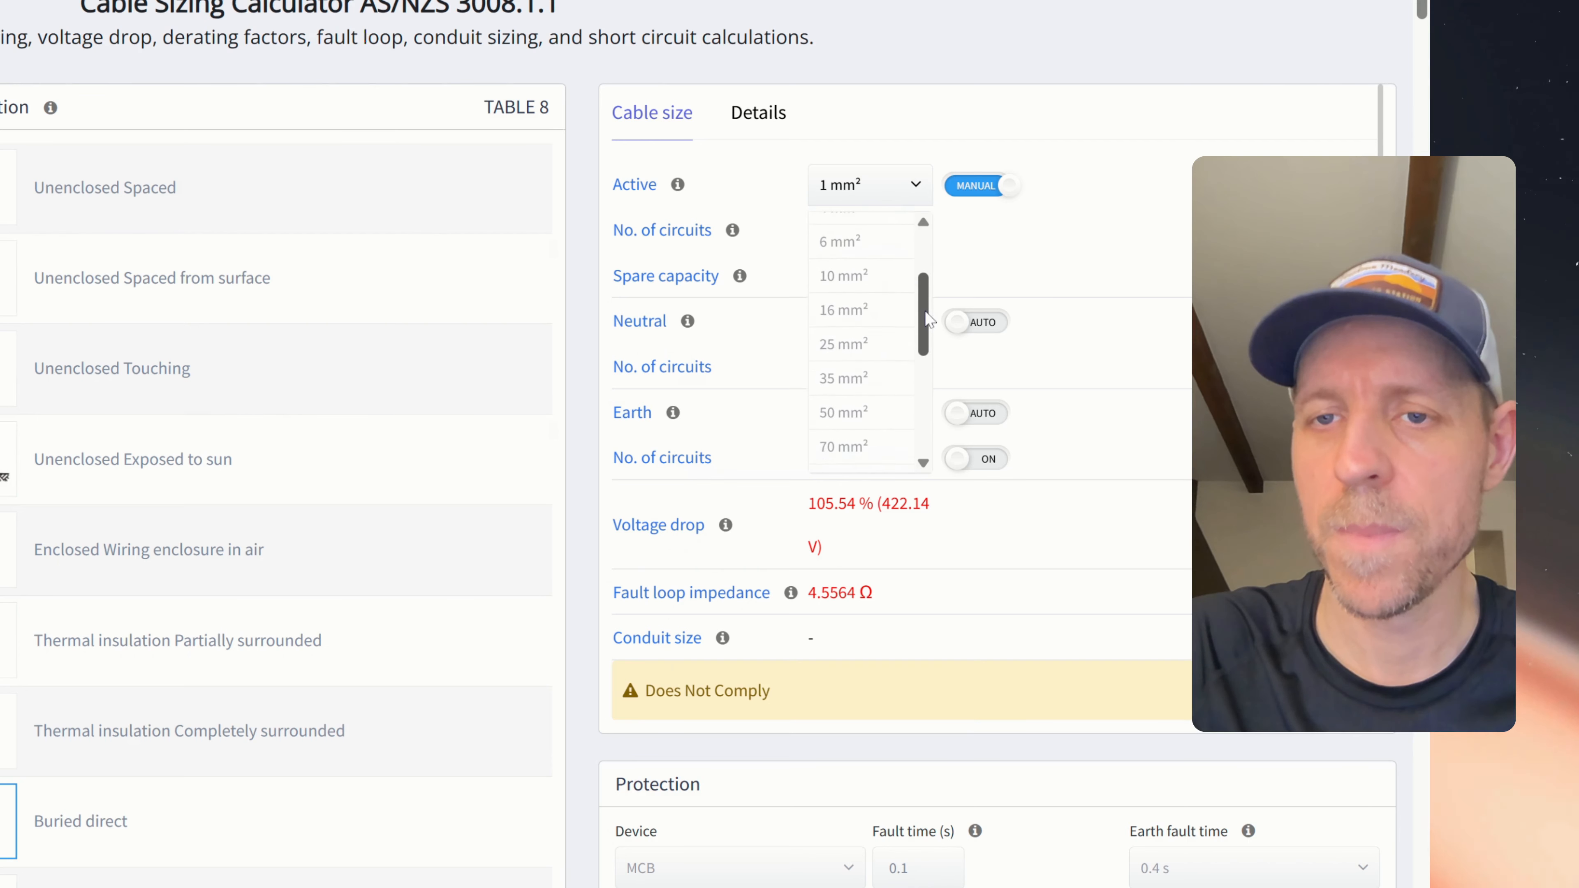
pyautogui.click(864, 288)
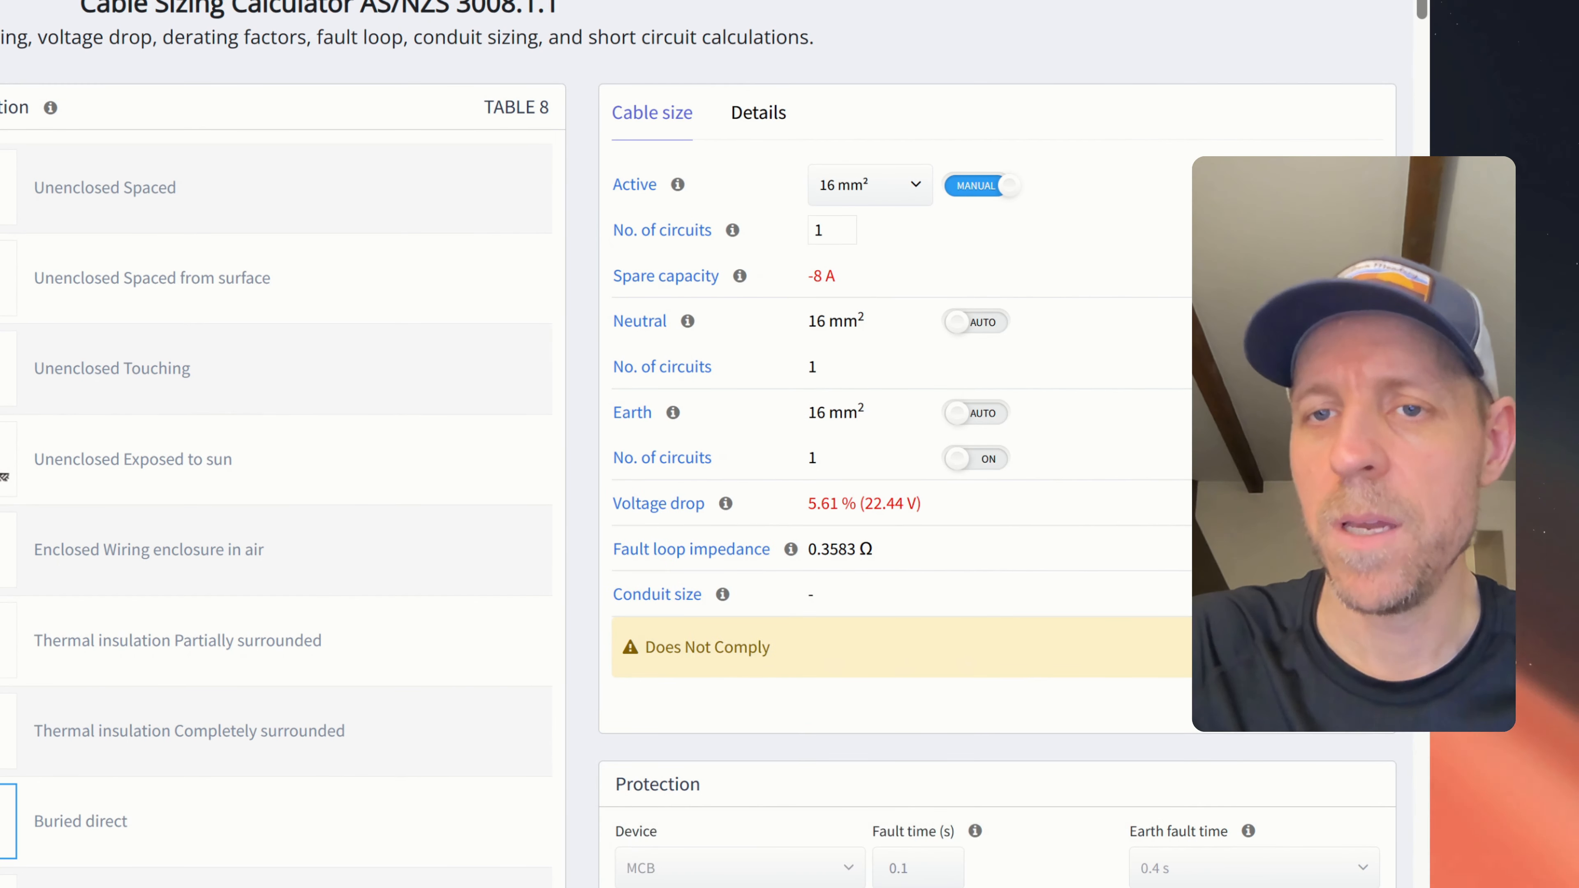
pyautogui.click(1336, 646)
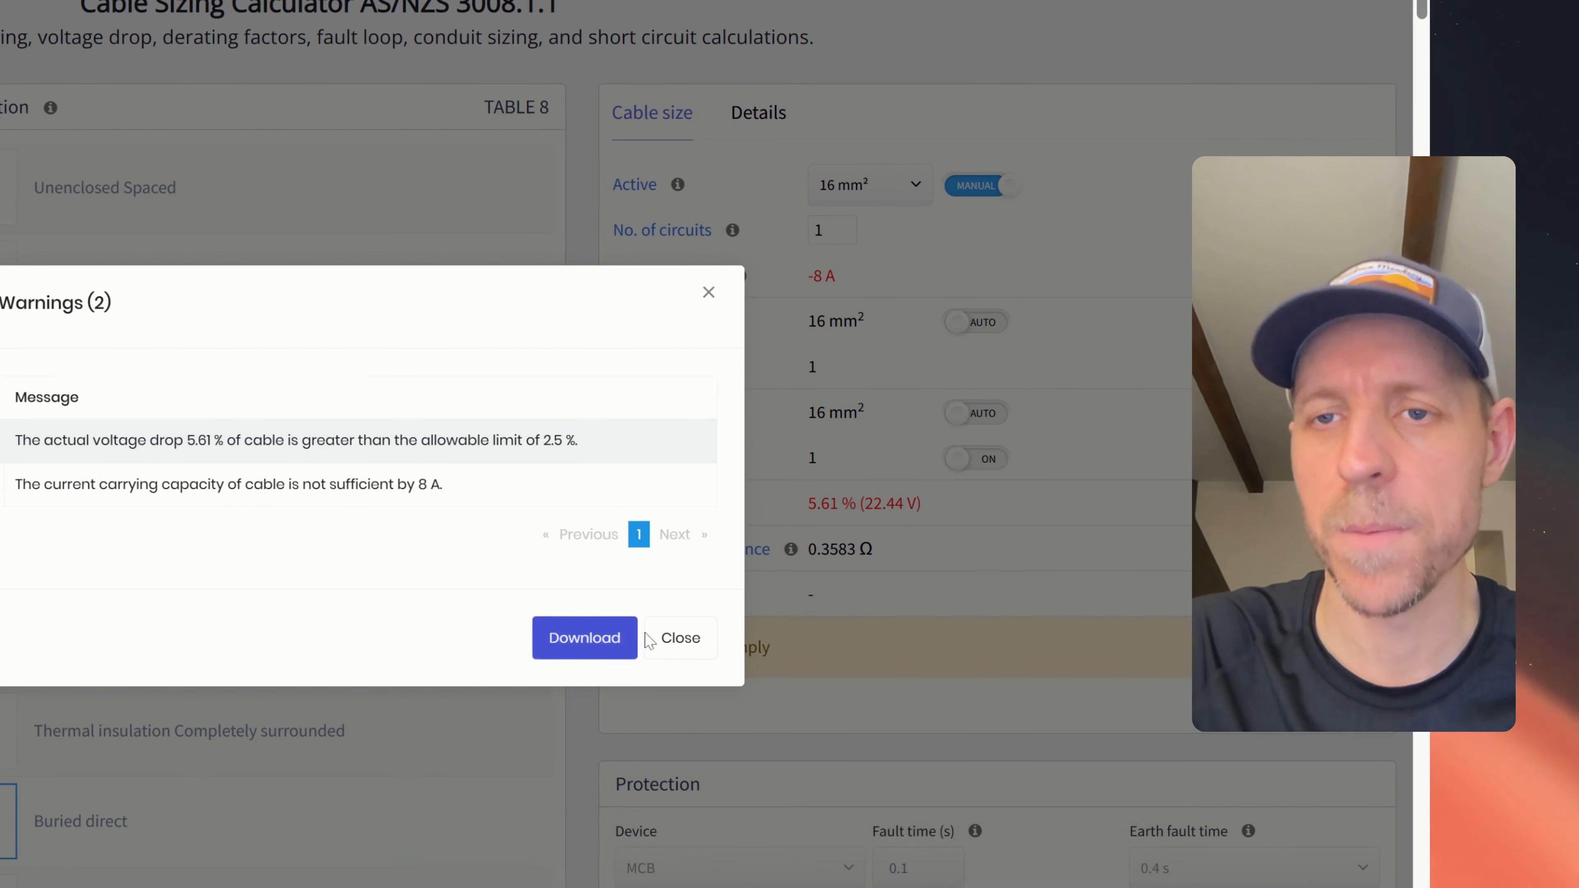
pyautogui.click(675, 655)
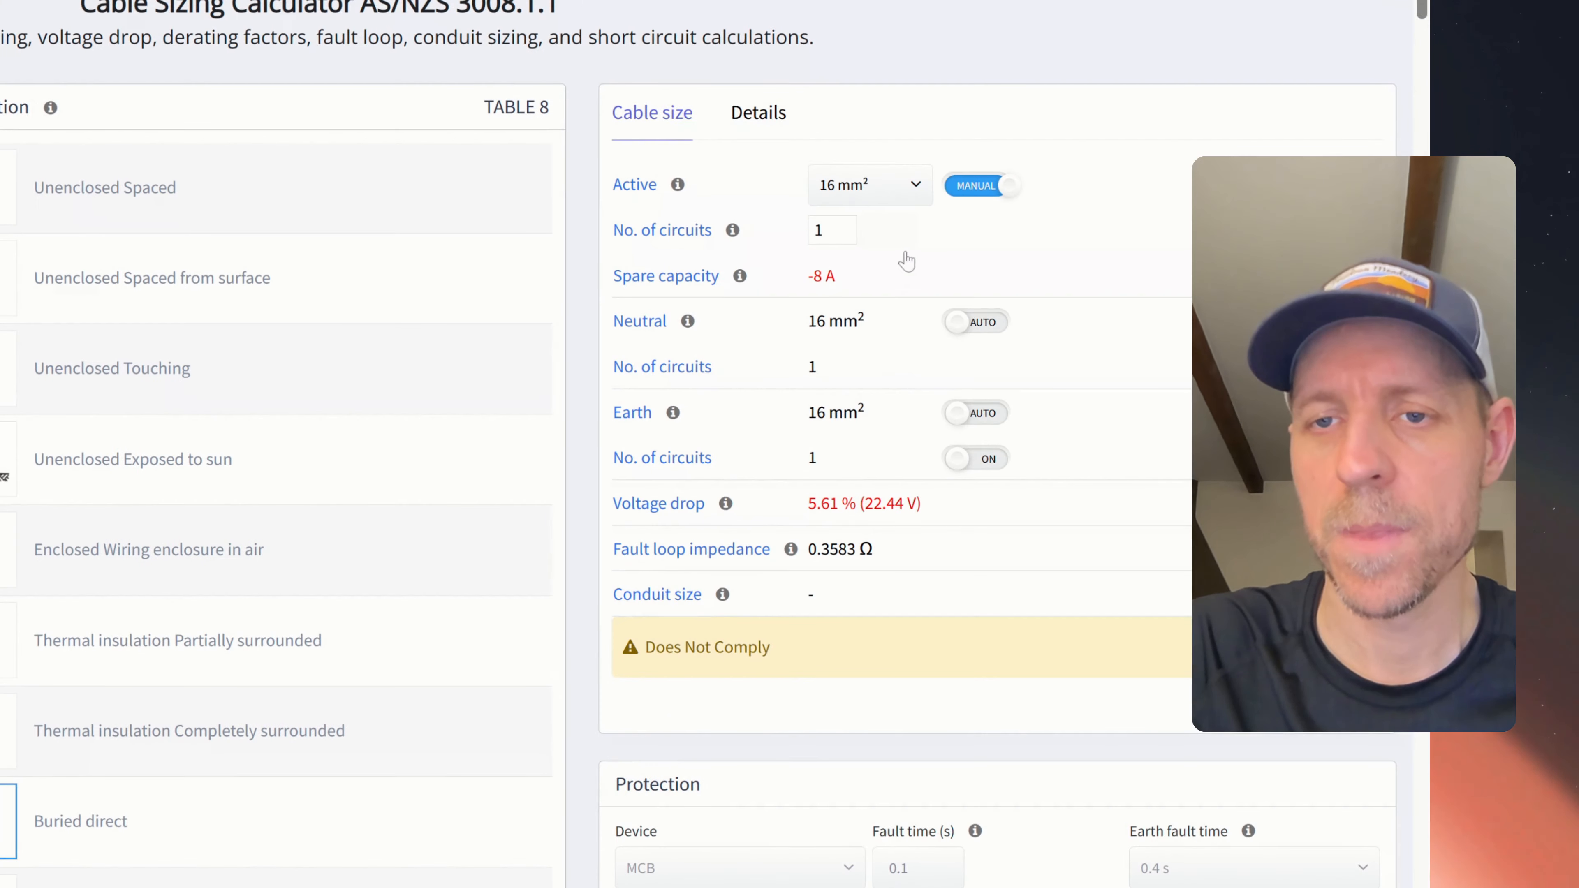
# - Try 25 mm², then return active sizing to automatic for a compliant 35 mm² cable
pyautogui.click(914, 189)
pyautogui.click(855, 468)
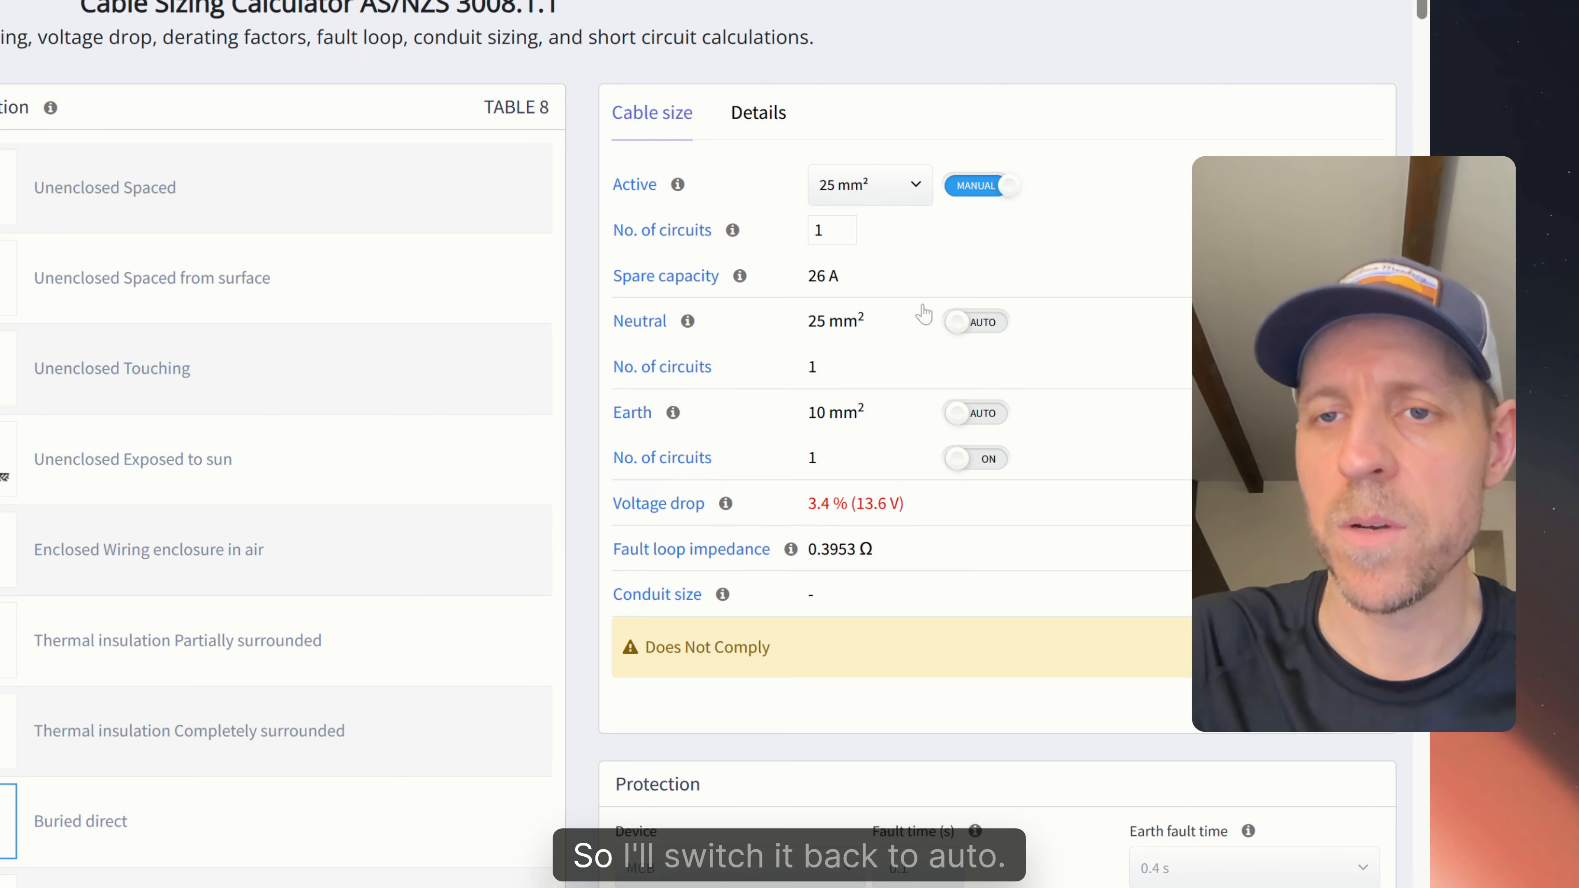
pyautogui.click(974, 187)
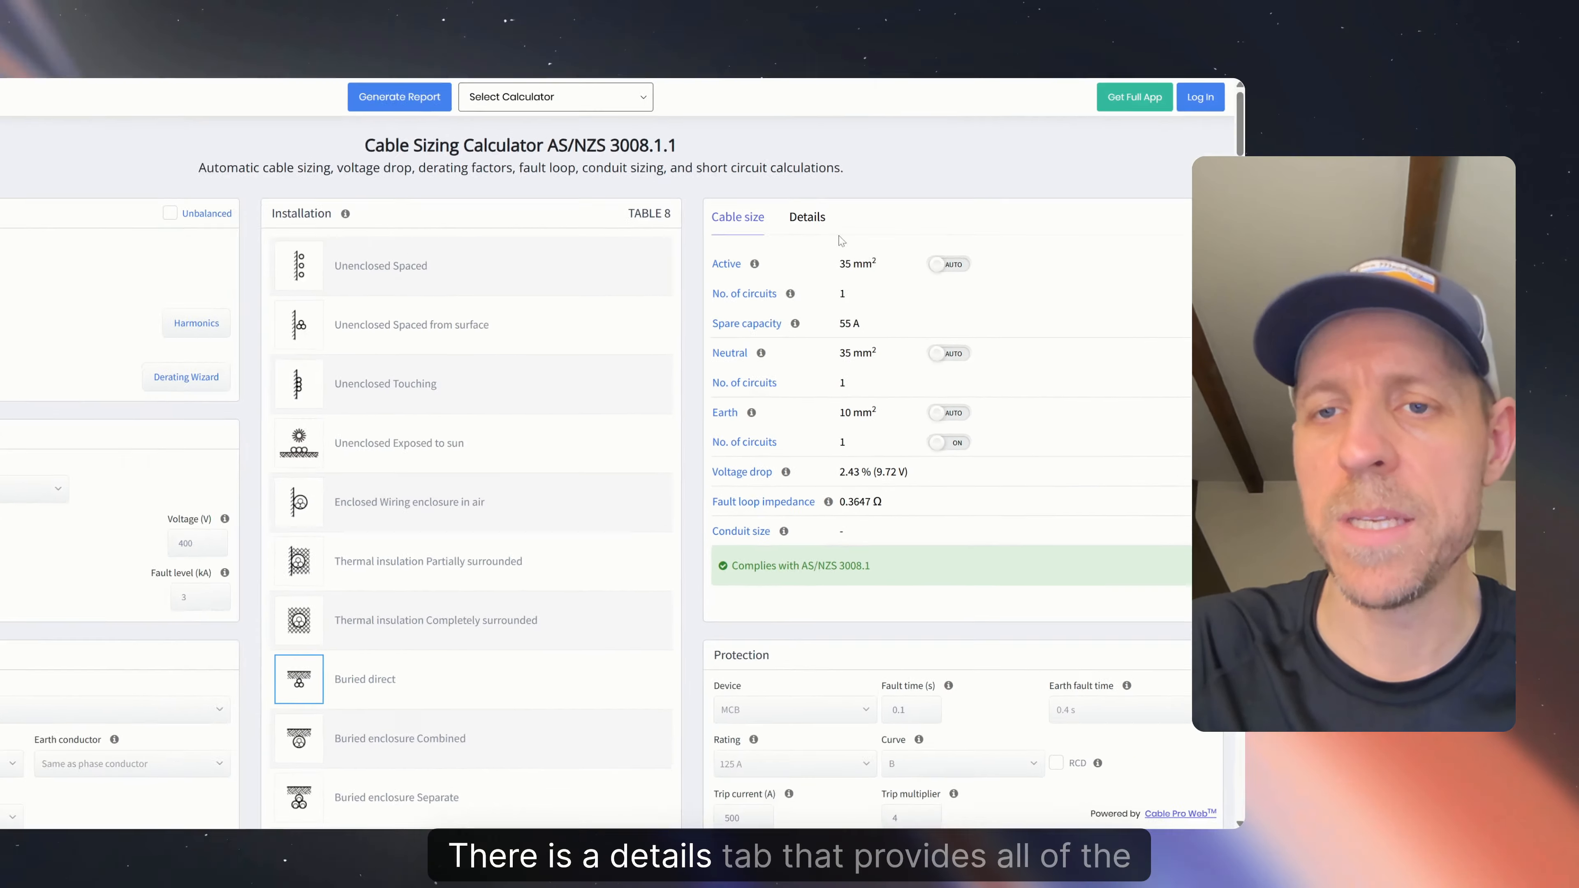
pyautogui.click(758, 112)
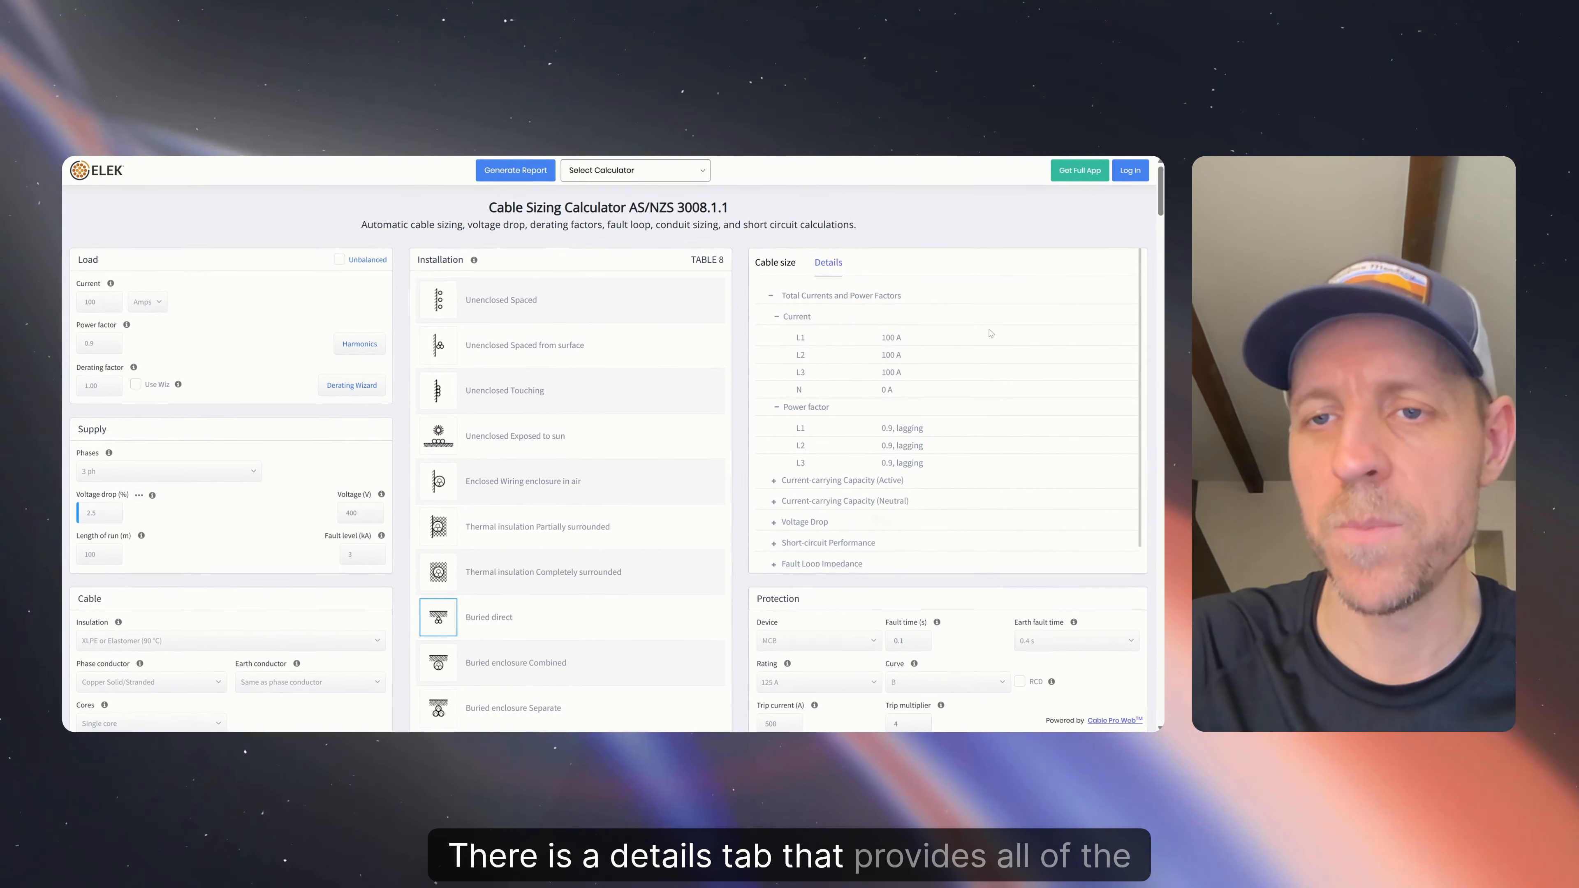
pyautogui.scroll(-1, 966, 346)
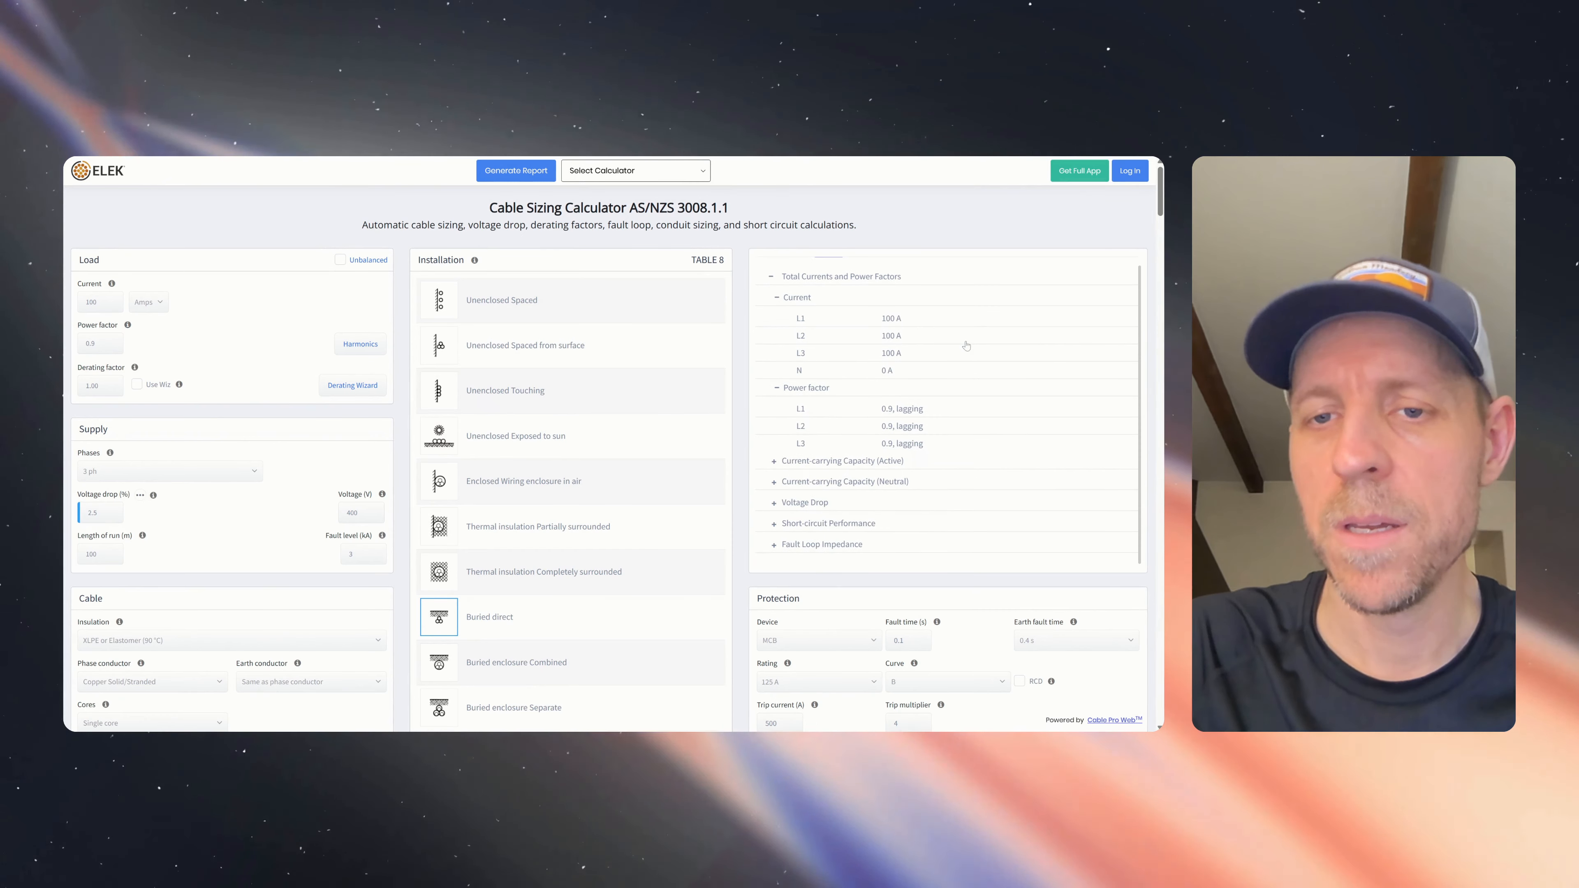
pyautogui.click(774, 460)
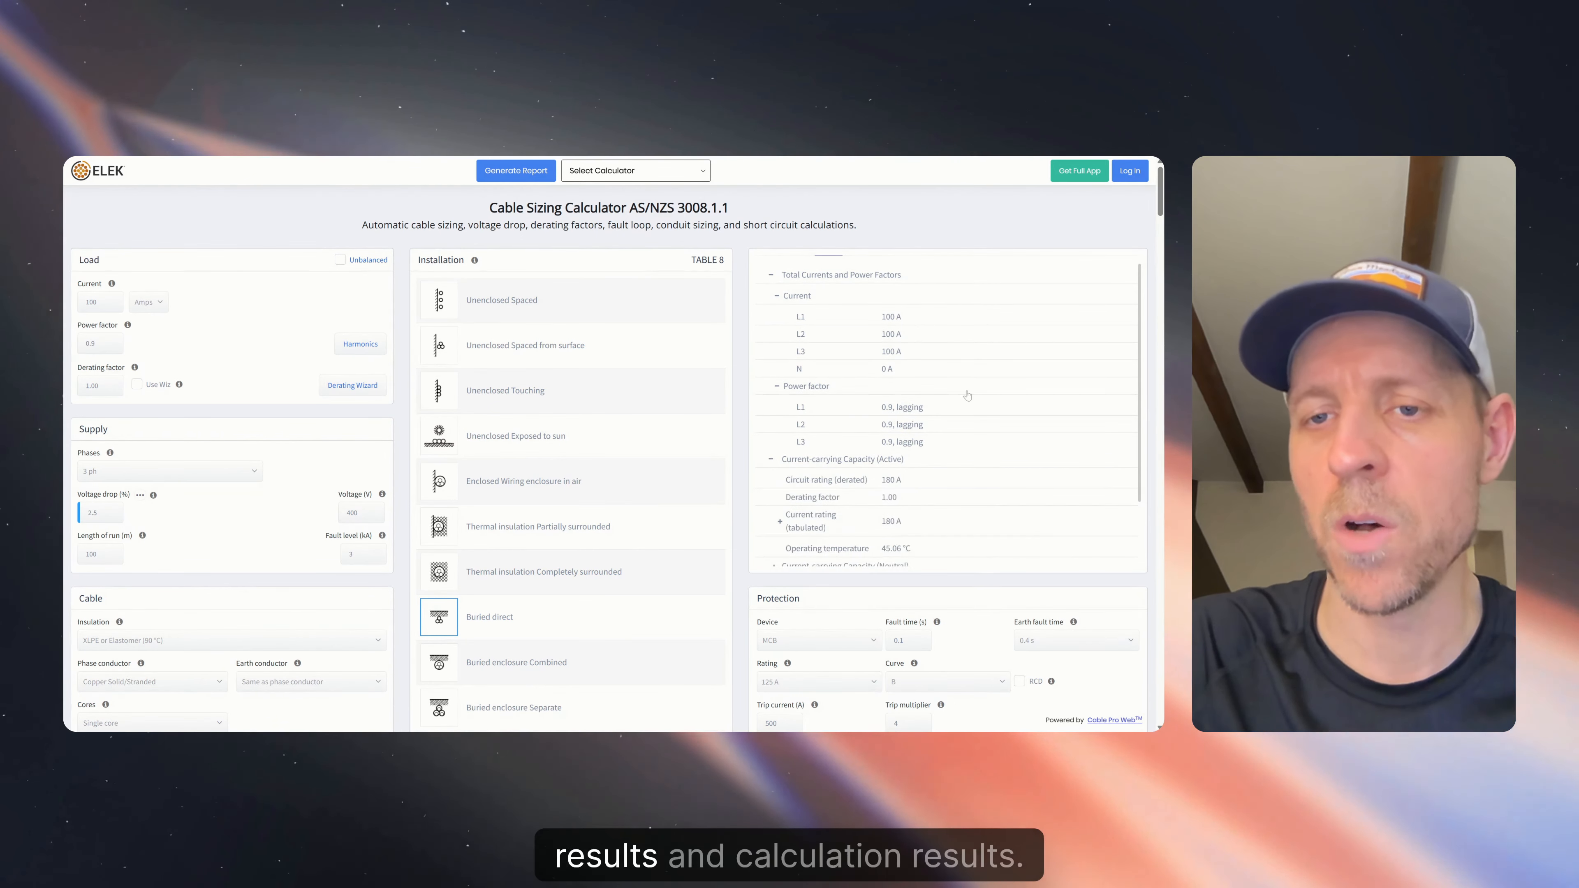
pyautogui.scroll(-2, 945, 427)
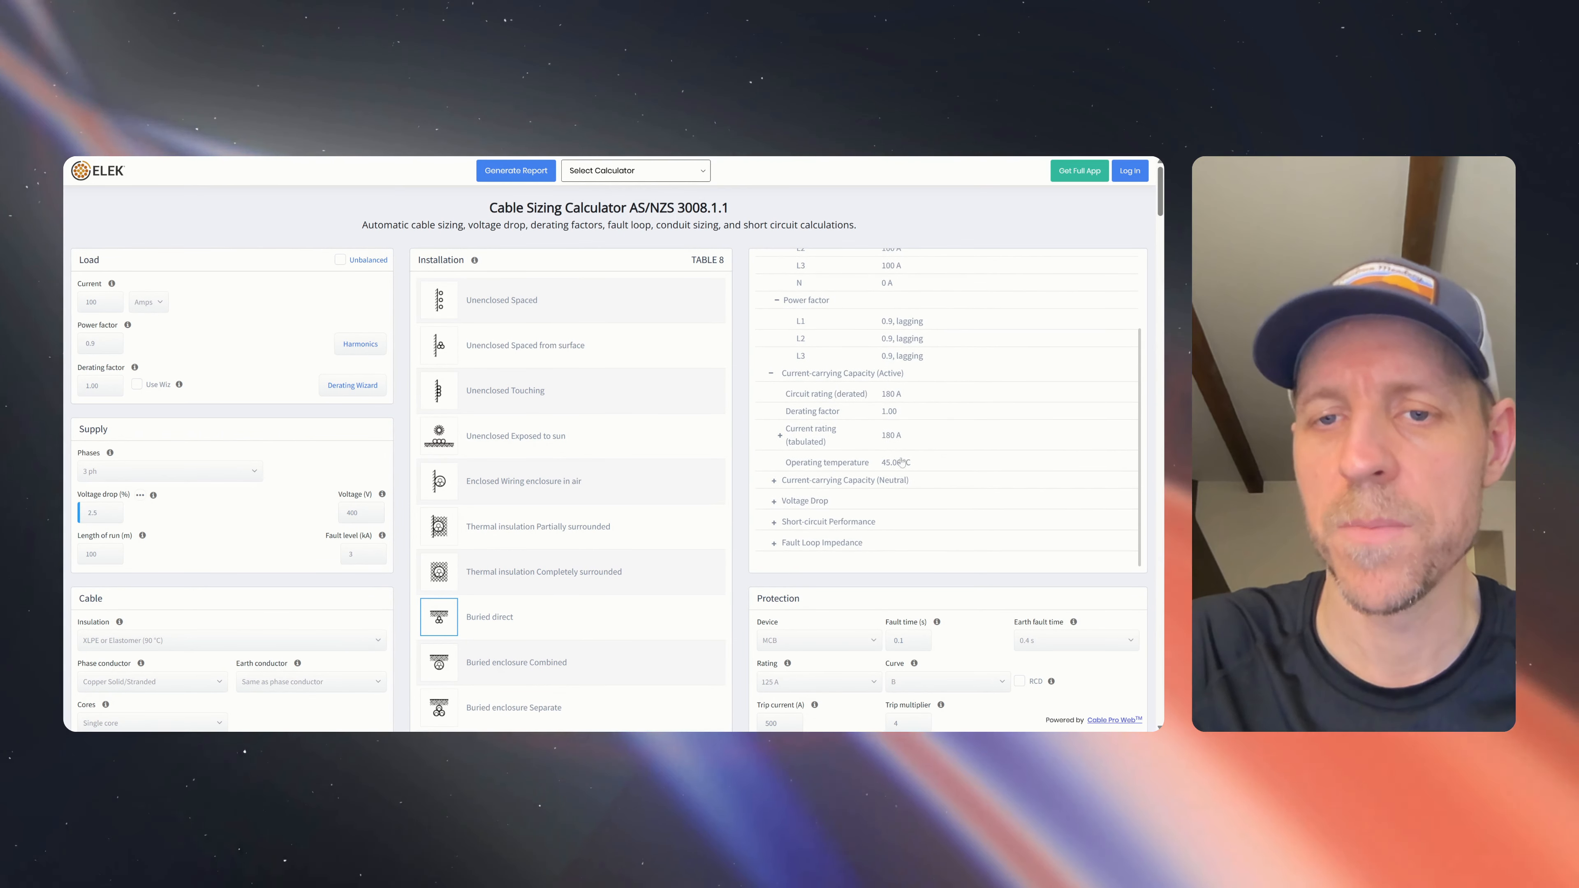
pyautogui.click(774, 484)
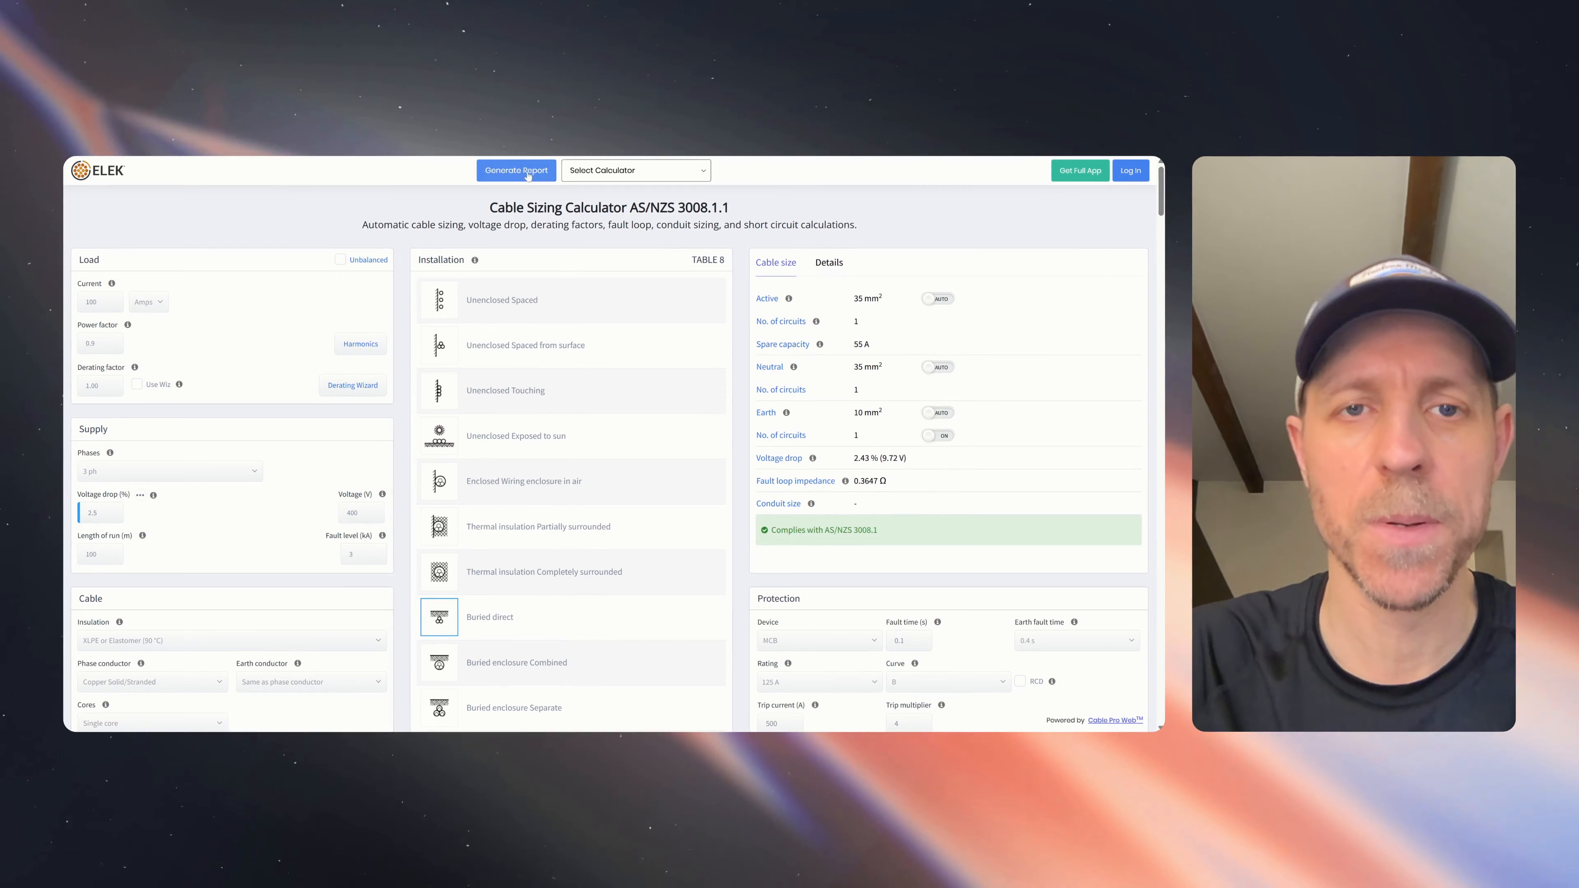
# - Start a report for project 'Demo Project', calculation 'Cable Sizing', with no company logo
pyautogui.click(528, 176)
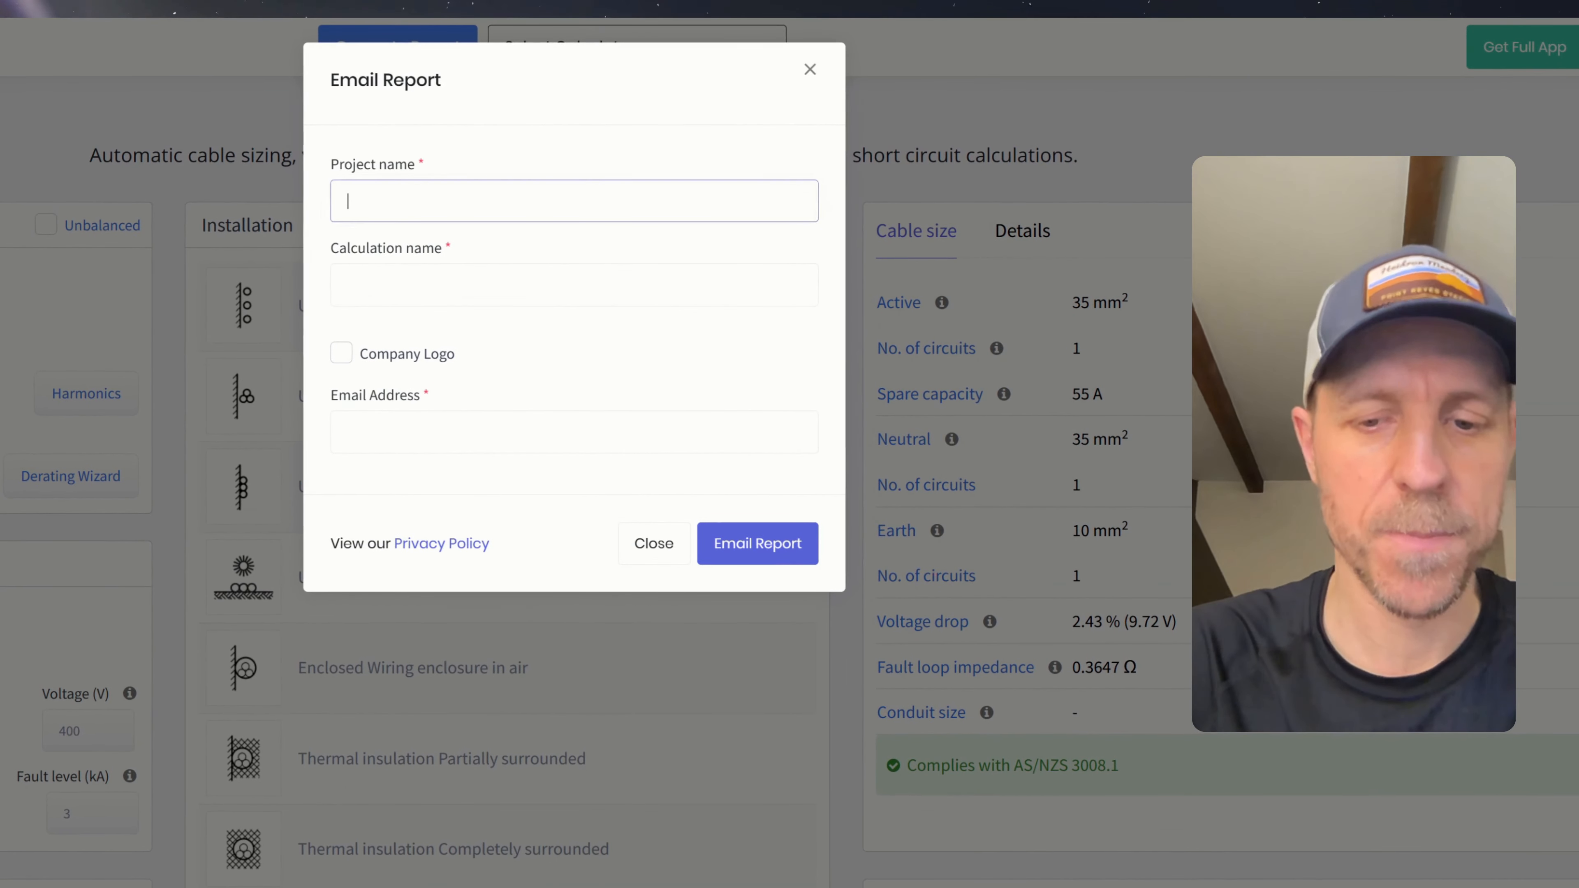
pyautogui.write('Demo')
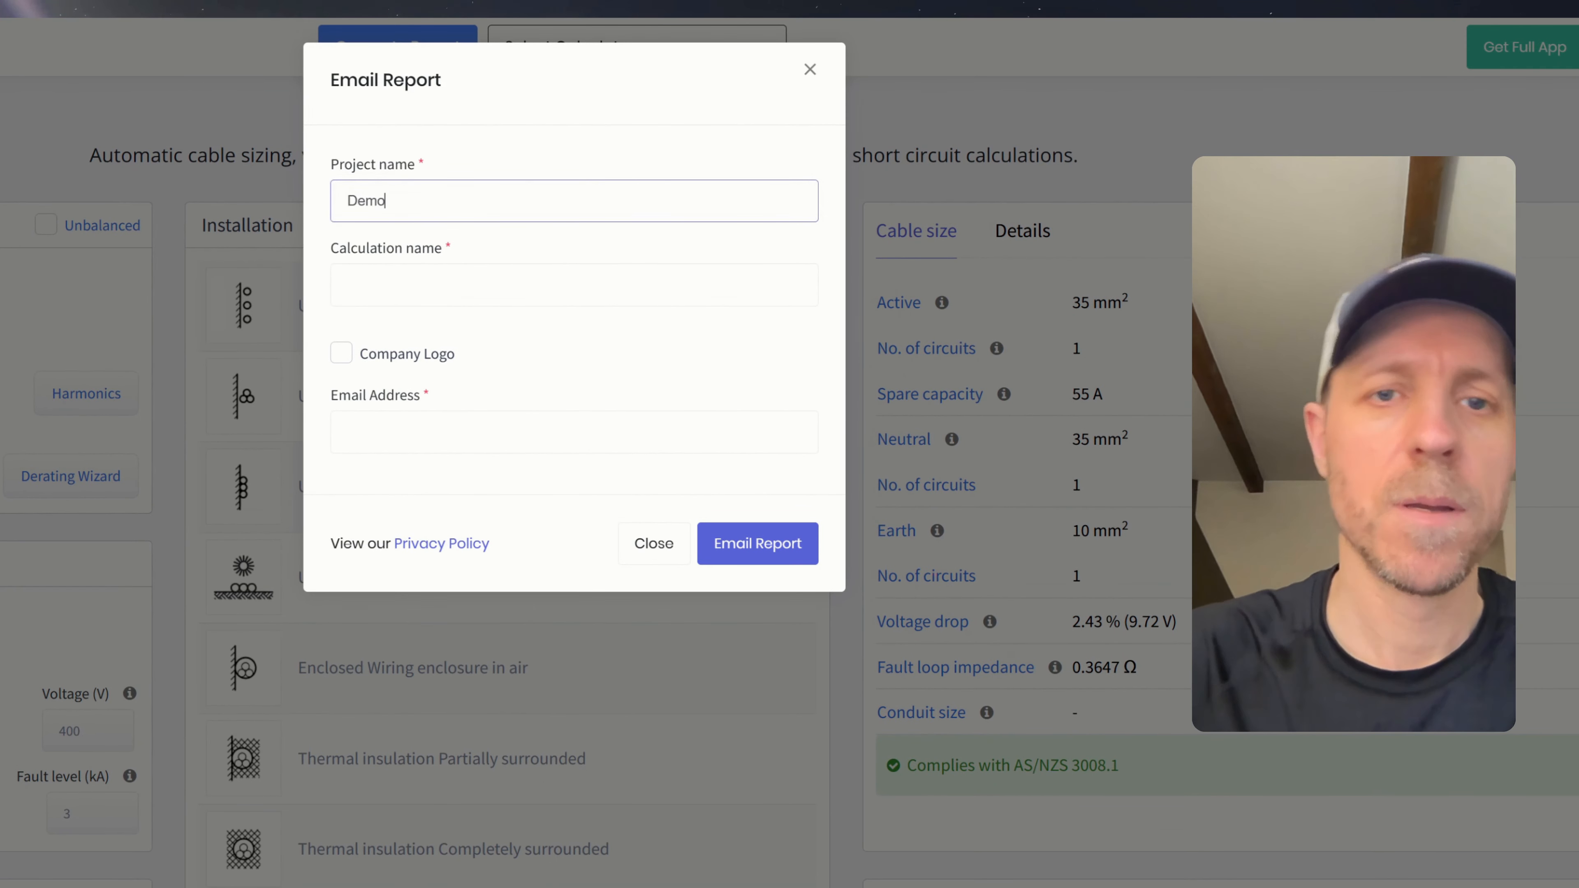
pyautogui.write(' Project')
pyautogui.press('Tab')
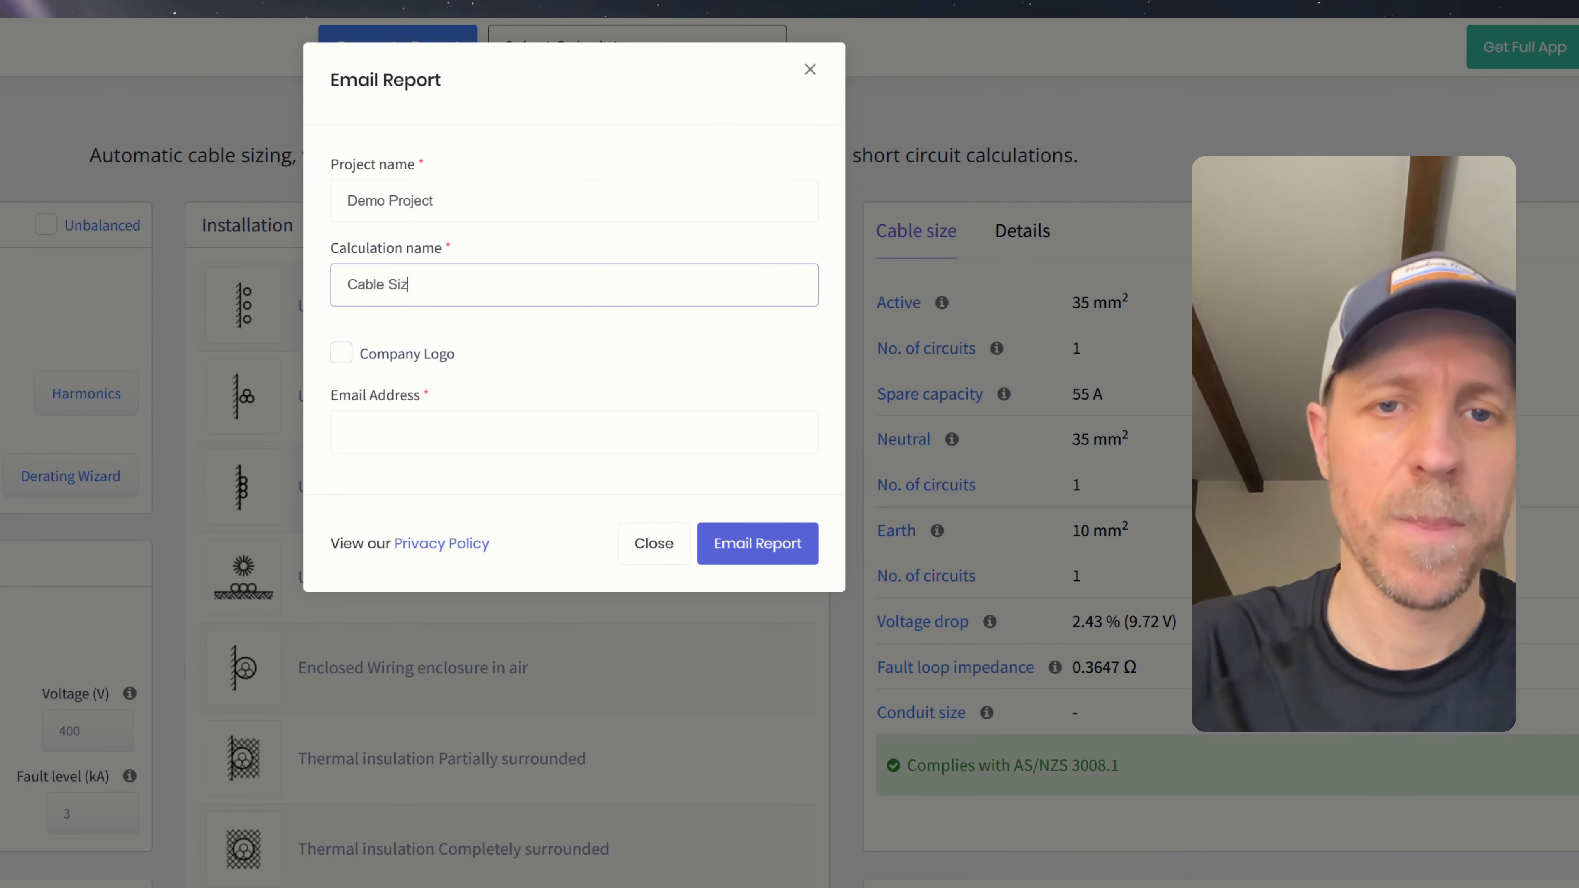
pyautogui.write('Cable Sizing')
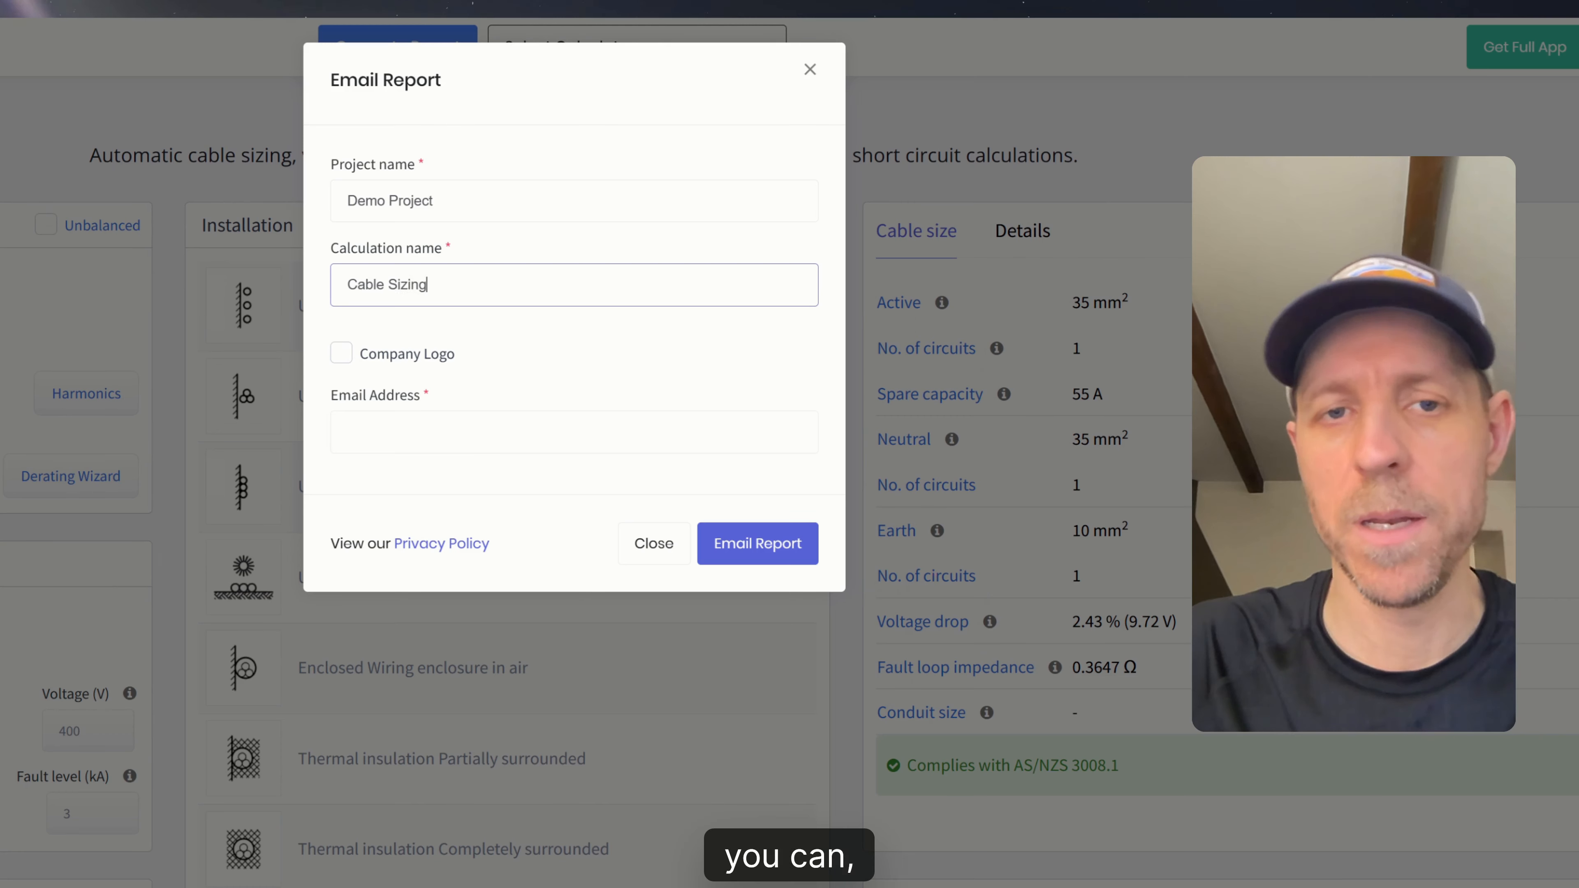
pyautogui.click(341, 353)
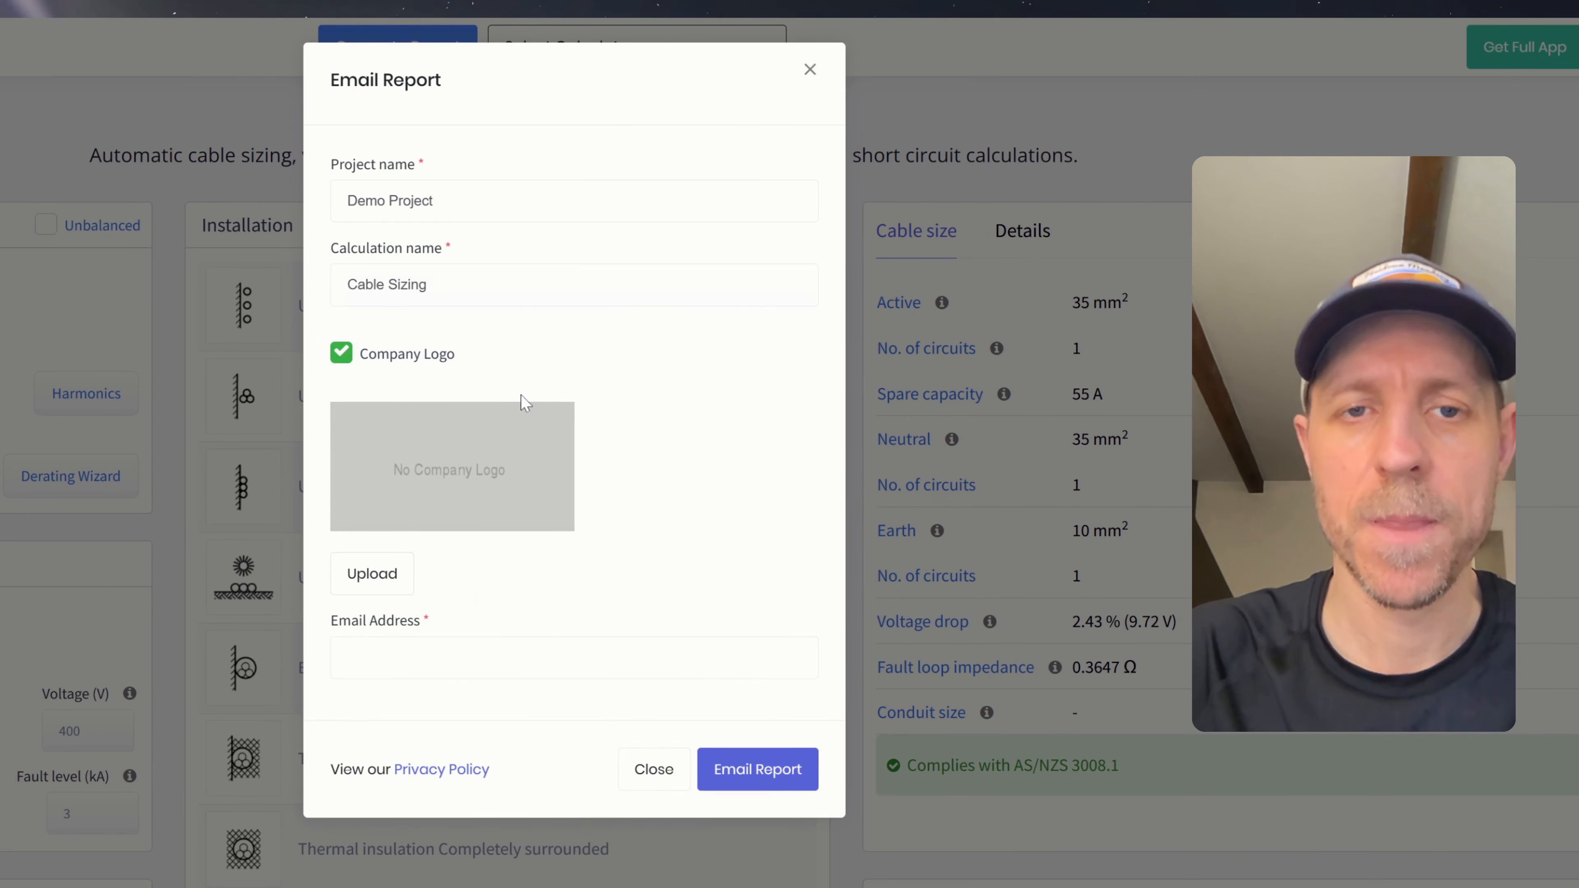
pyautogui.click(340, 361)
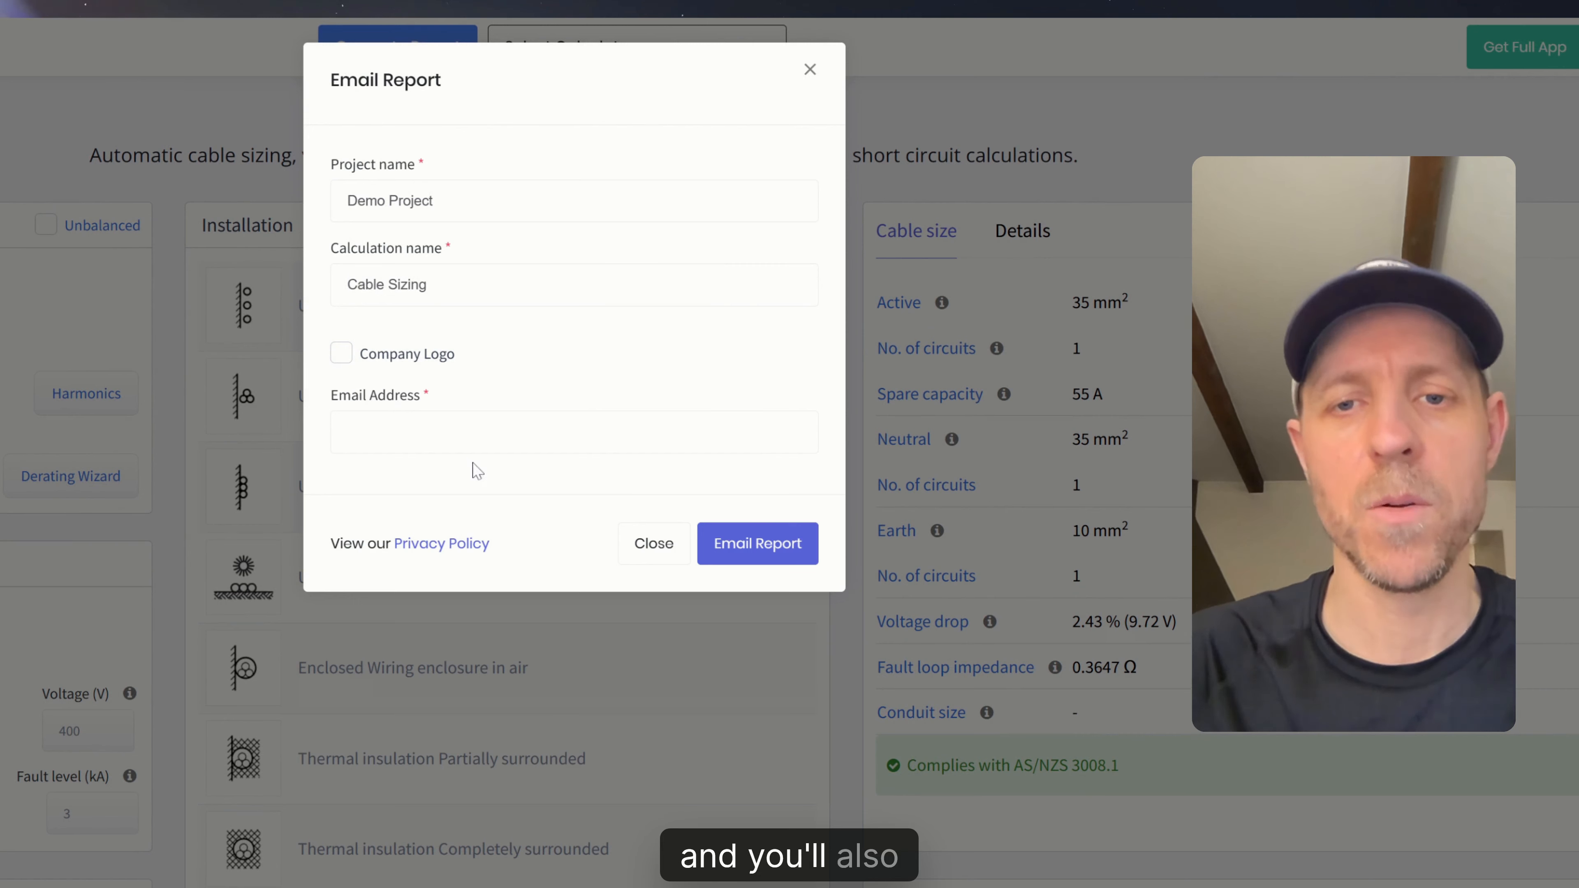
# - Enter the recipient's e-mail address and send the report
pyautogui.click(348, 432)
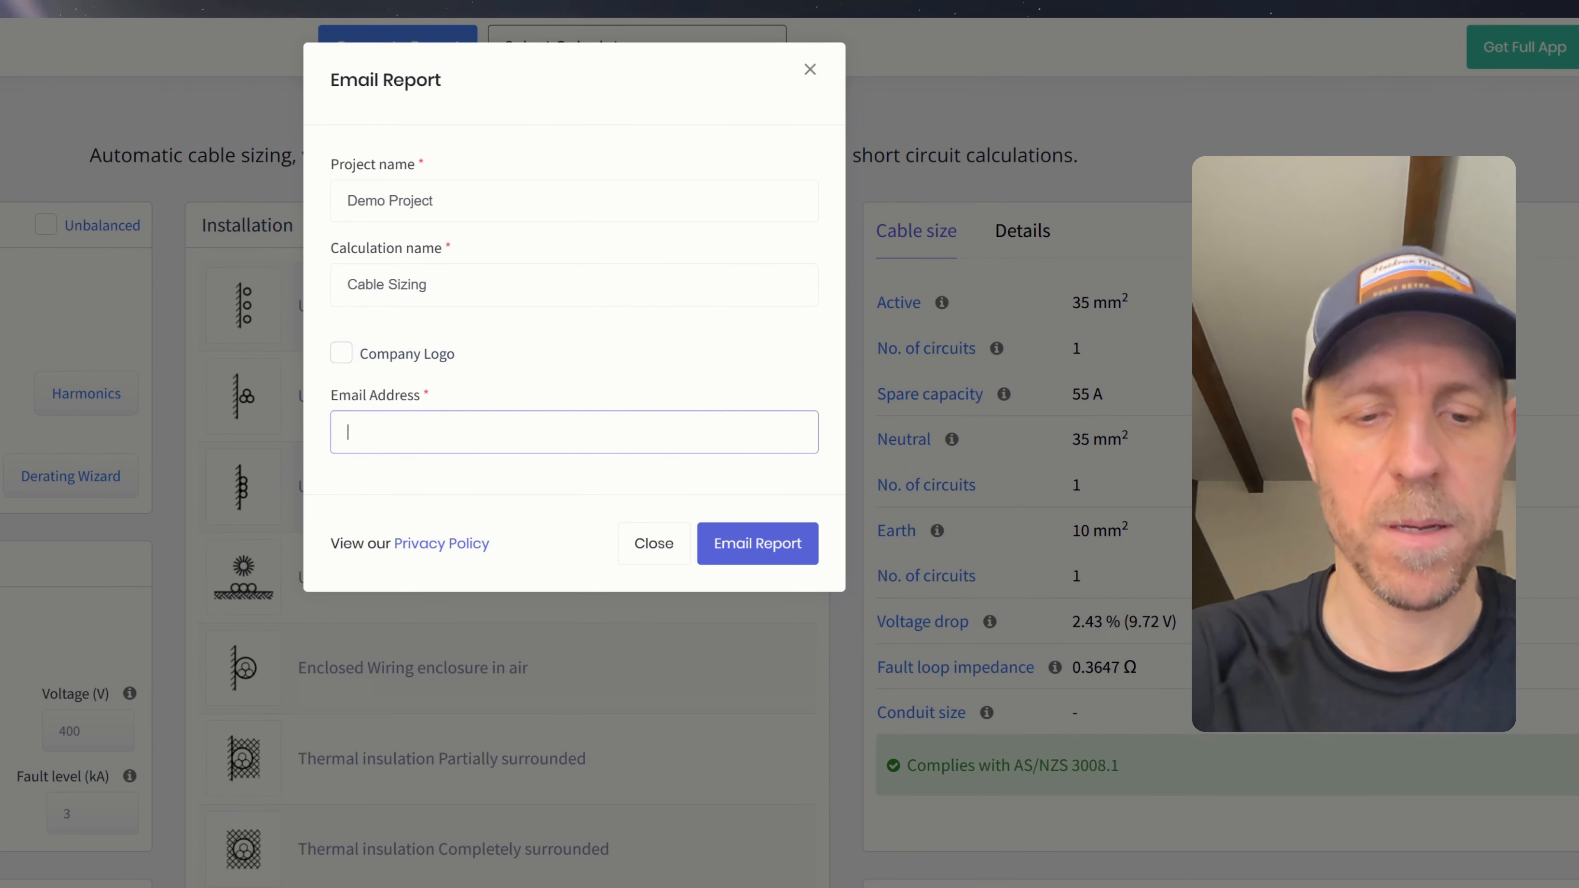
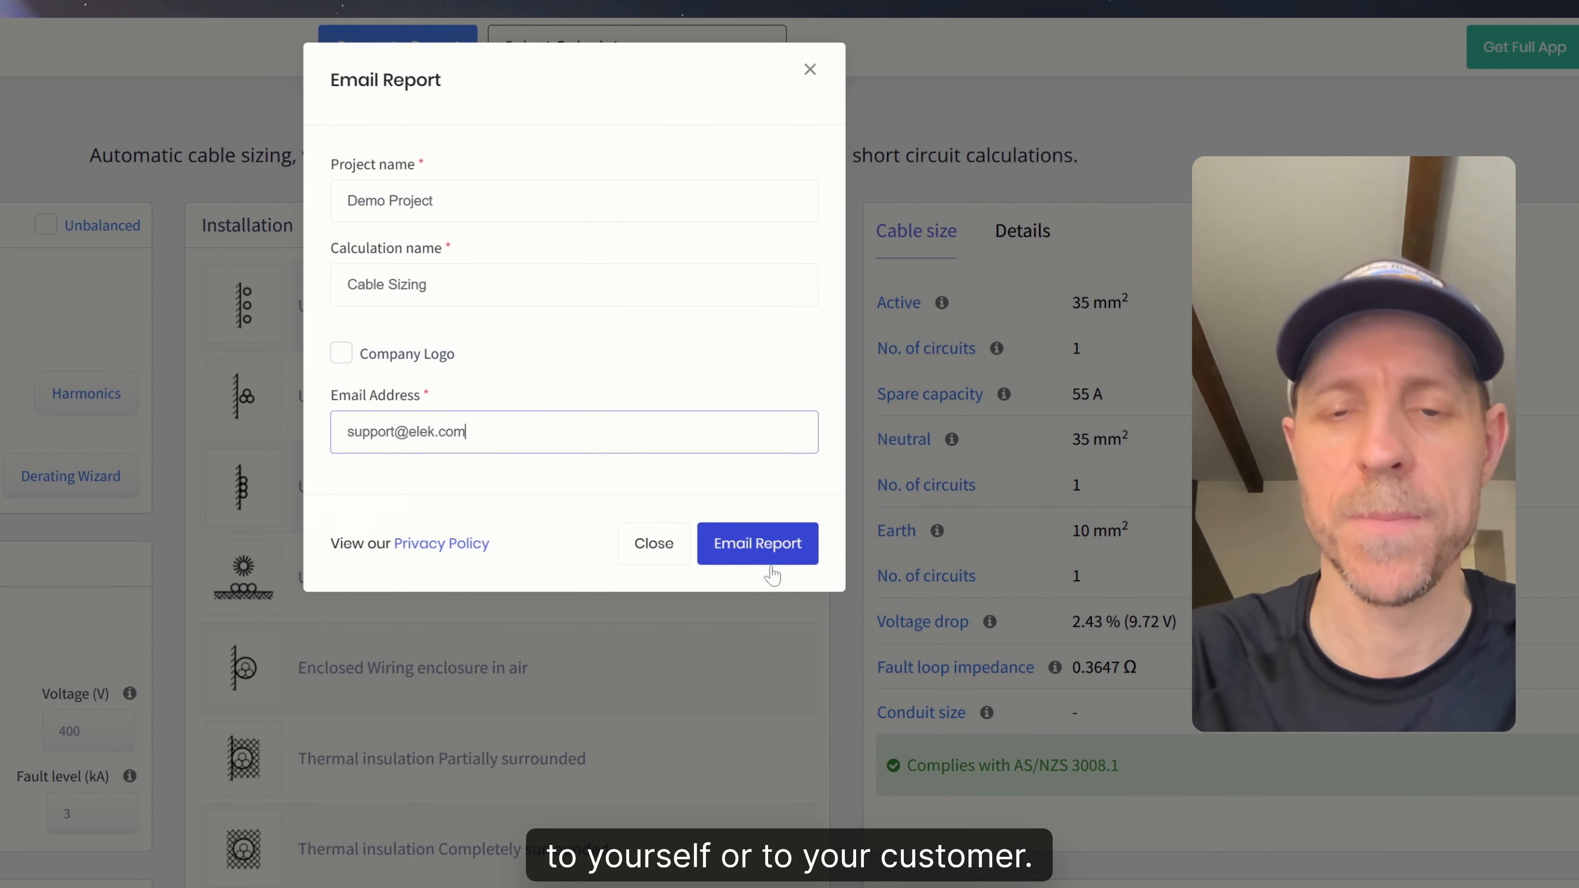
pyautogui.click(772, 569)
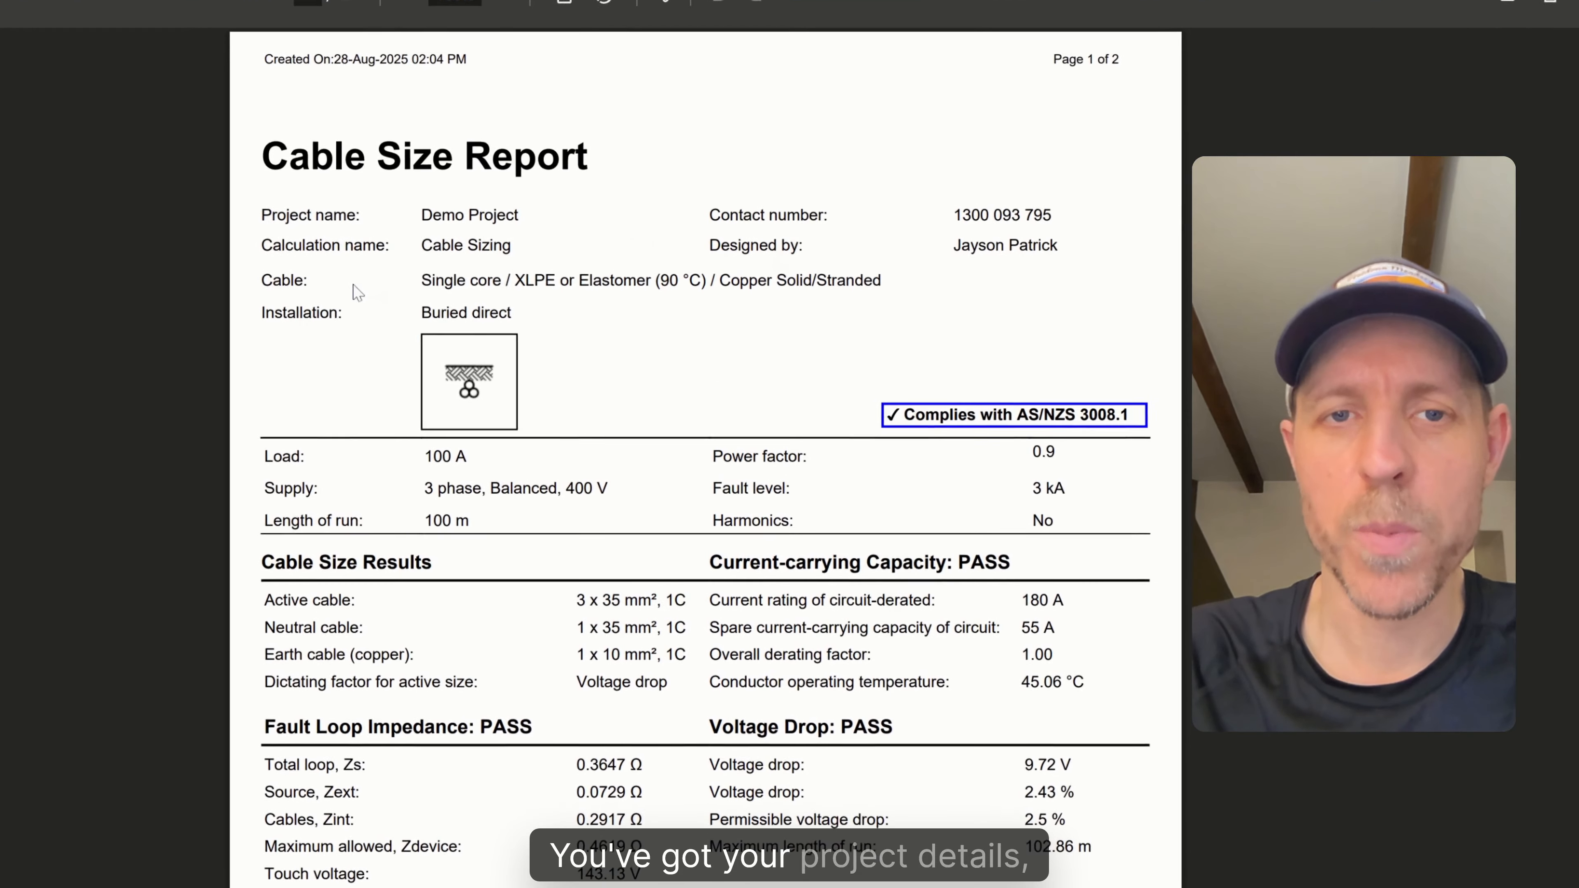
pyautogui.scroll(-2, 357, 291)
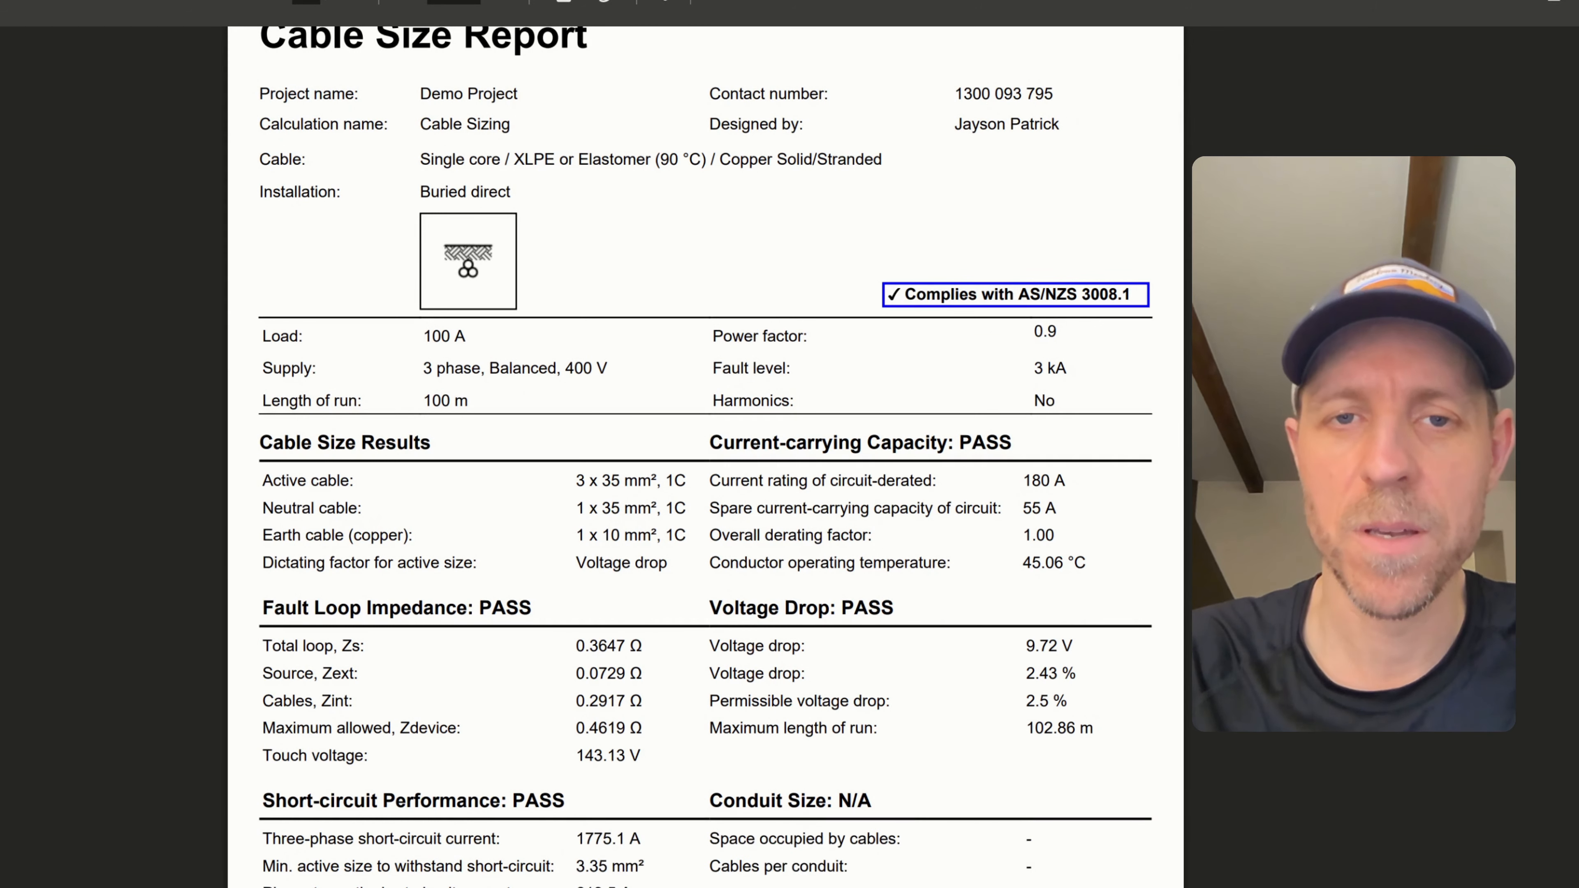
pyautogui.scroll(-2, 564, 333)
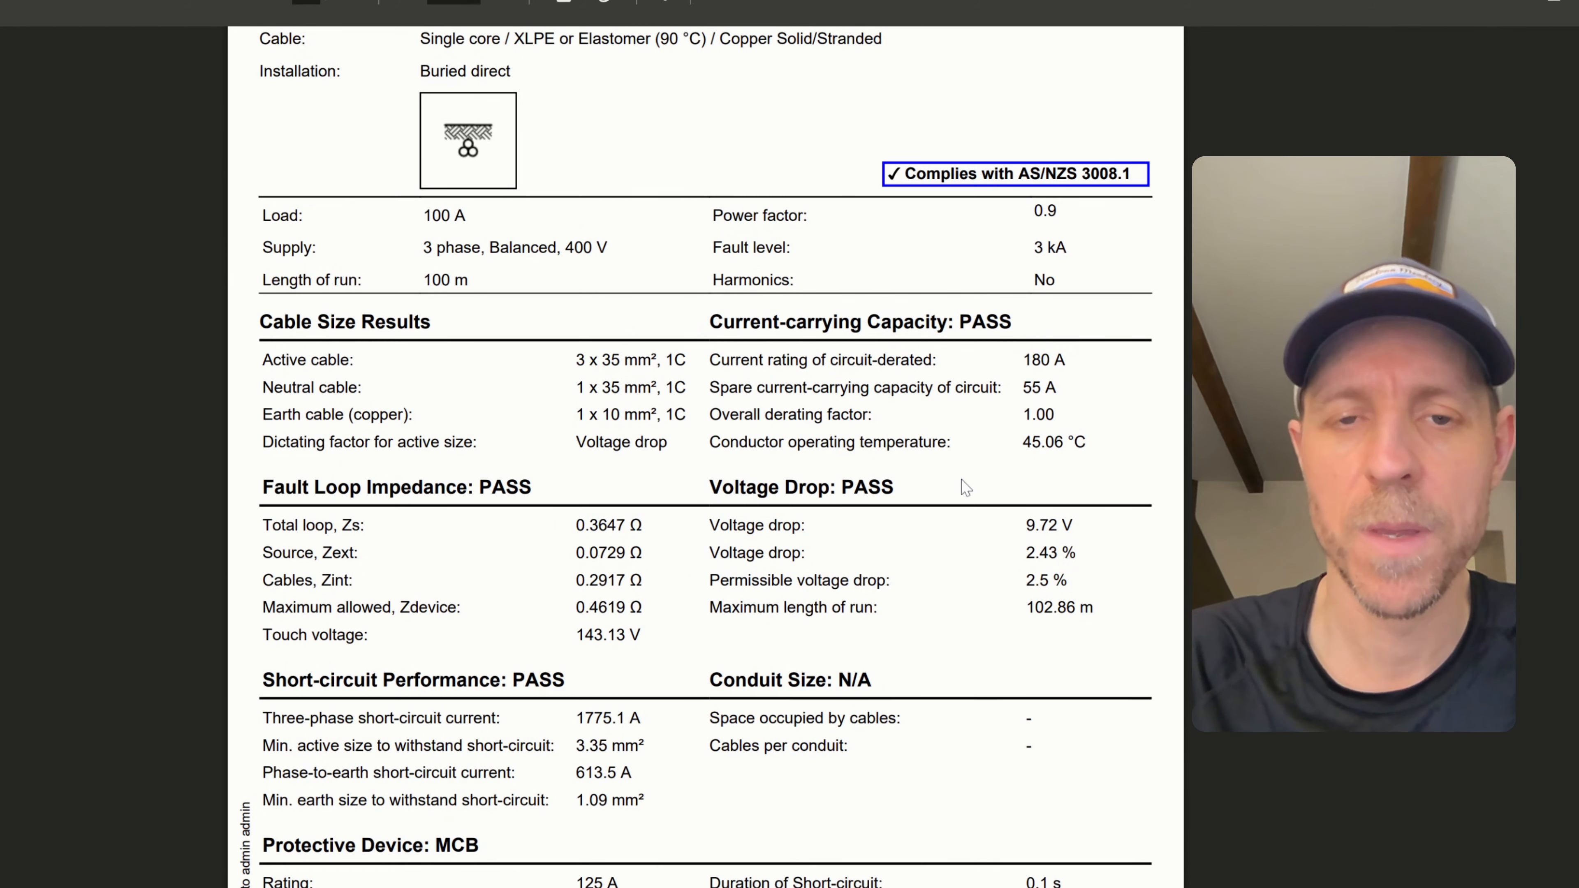
pyautogui.scroll(-4, 985, 446)
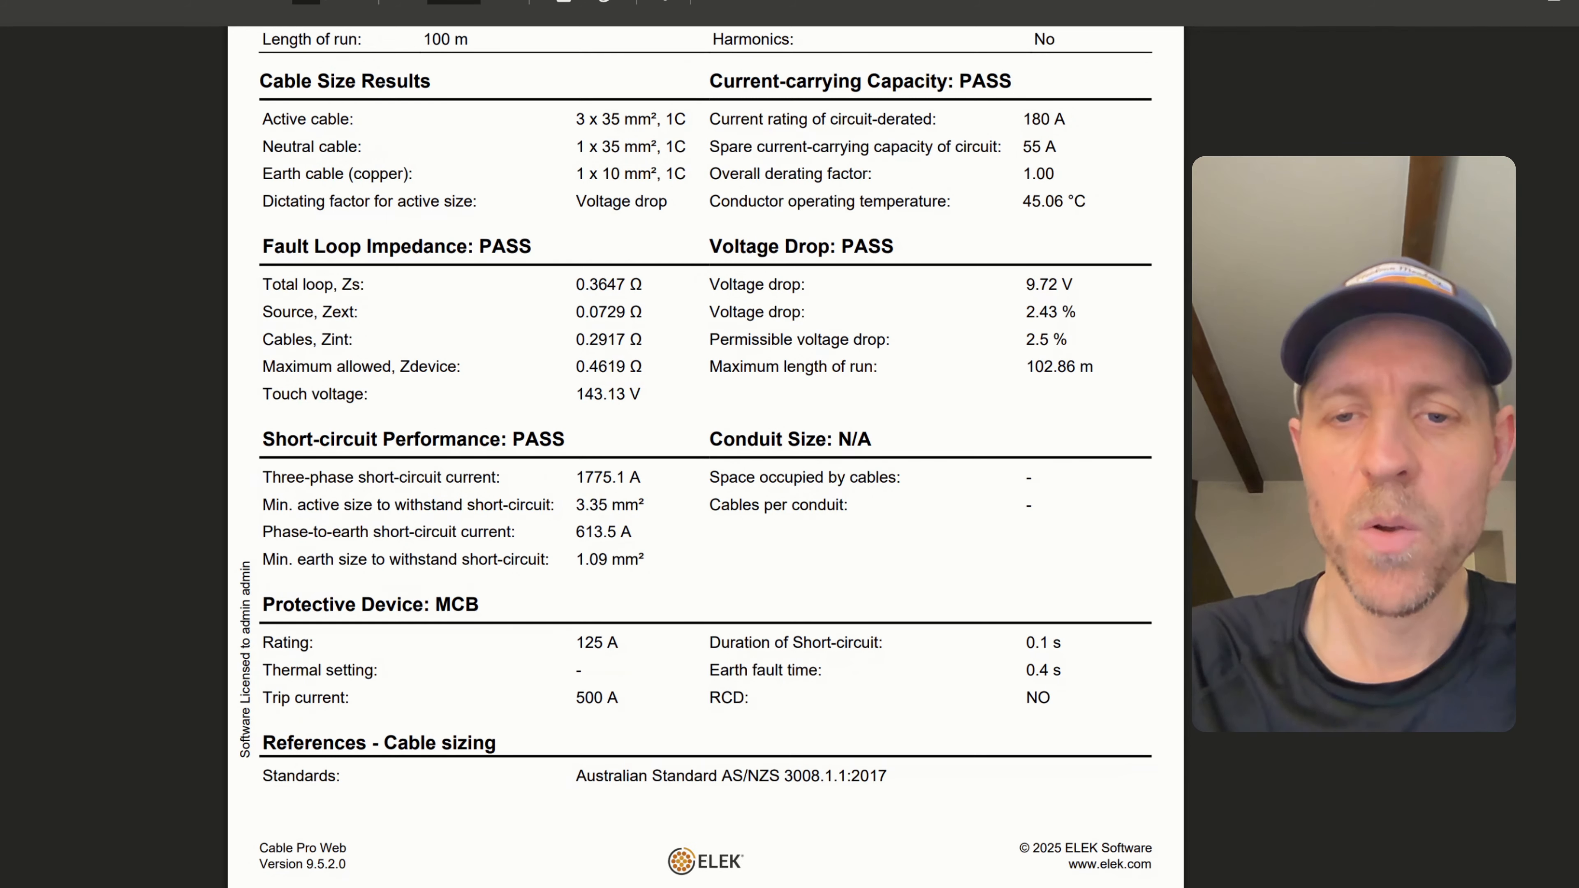
pyautogui.scroll(-8, 746, 741)
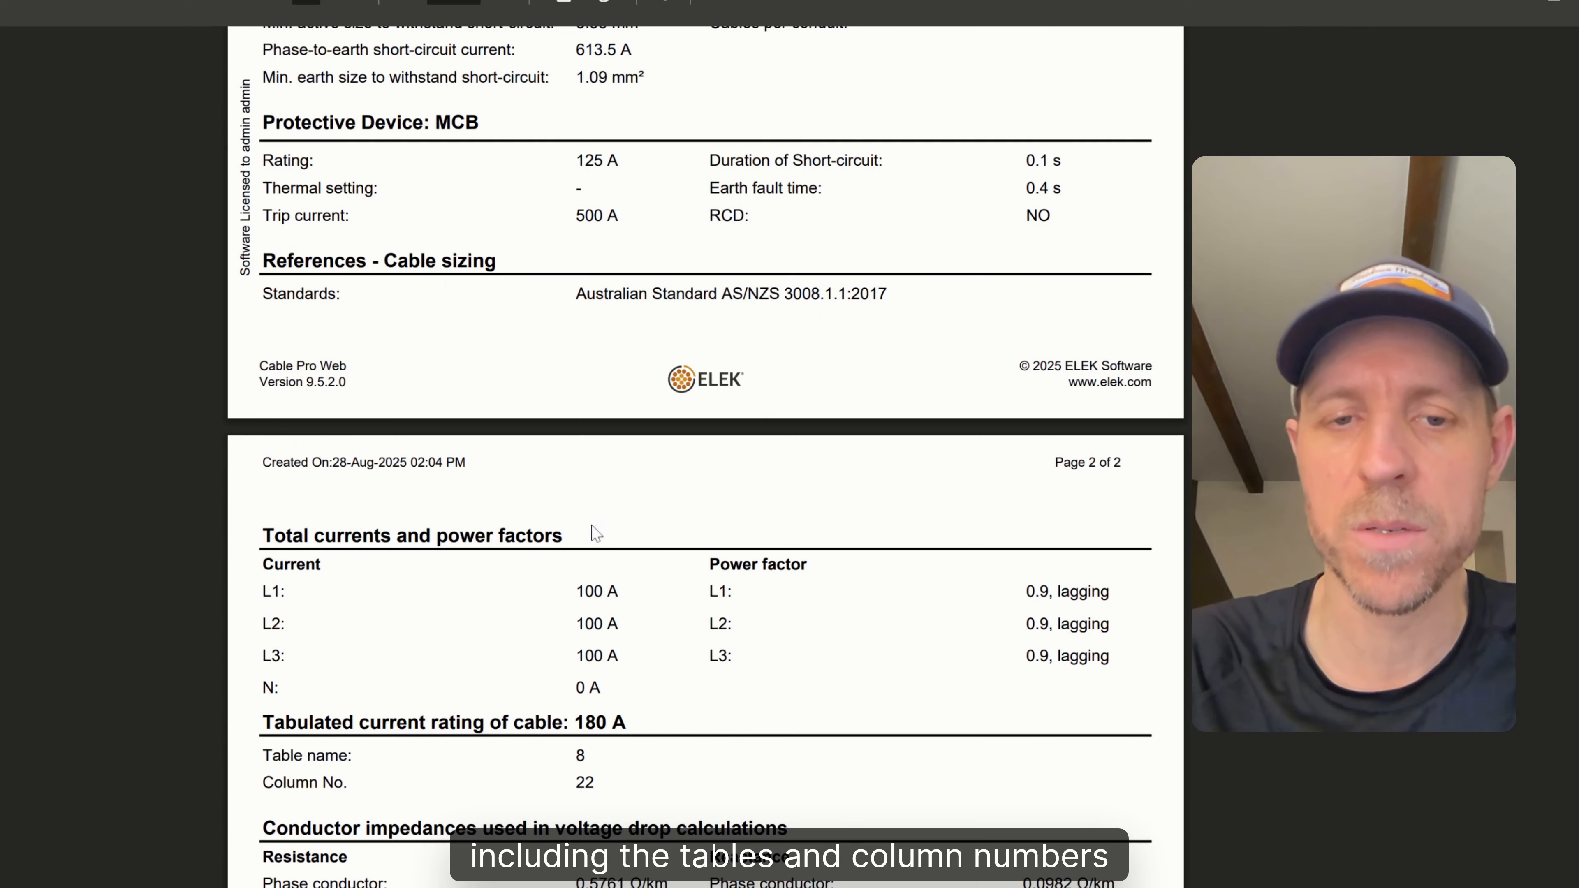
pyautogui.scroll(-6, 608, 563)
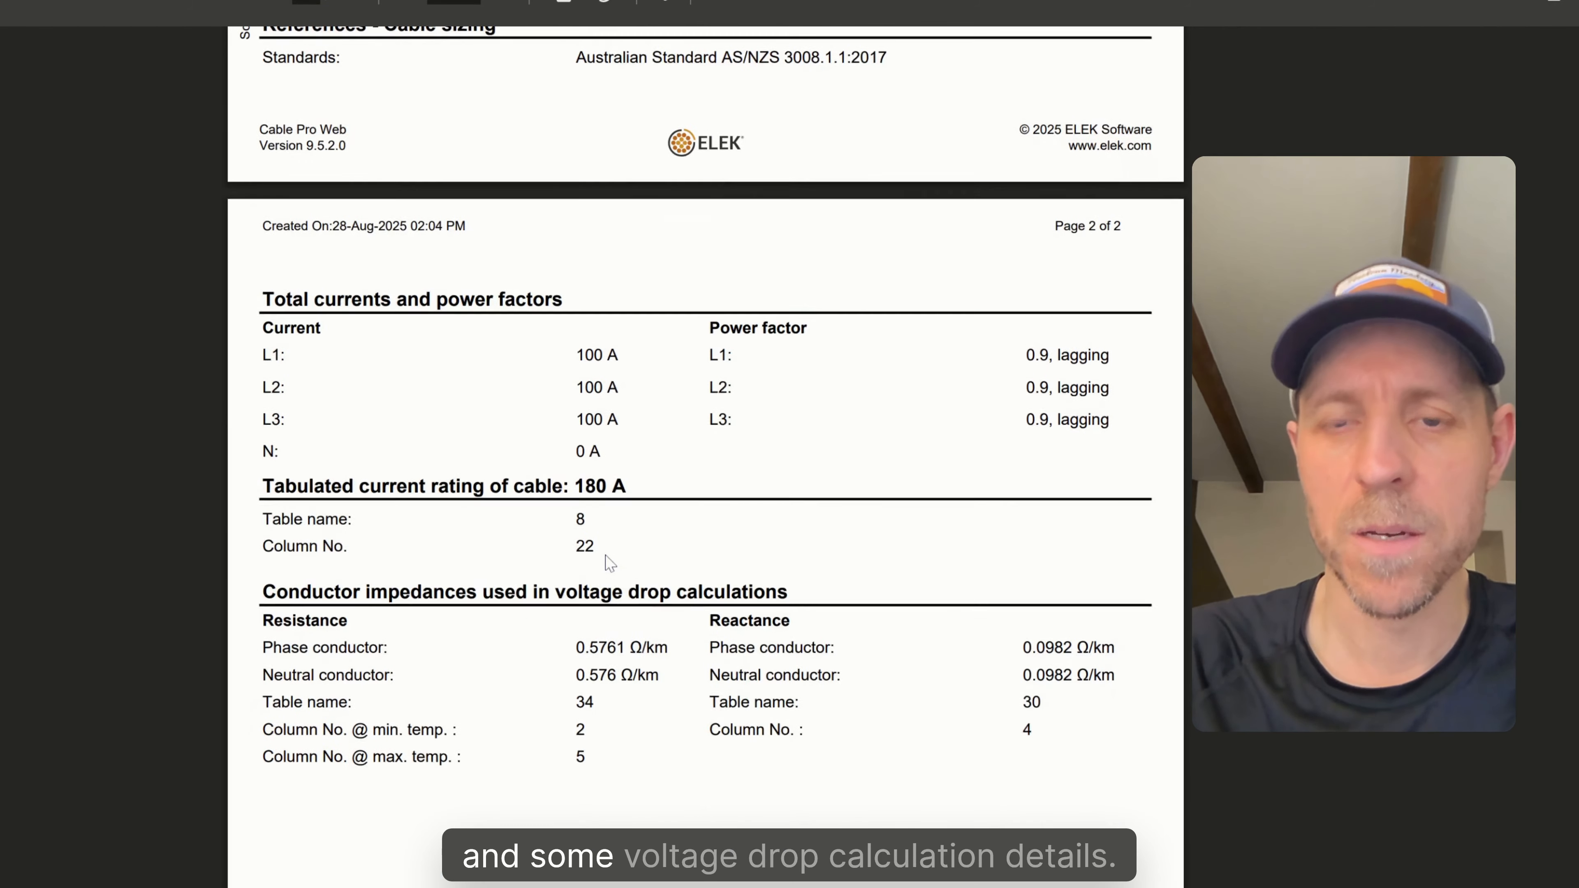
pyautogui.scroll(-7, 796, 606)
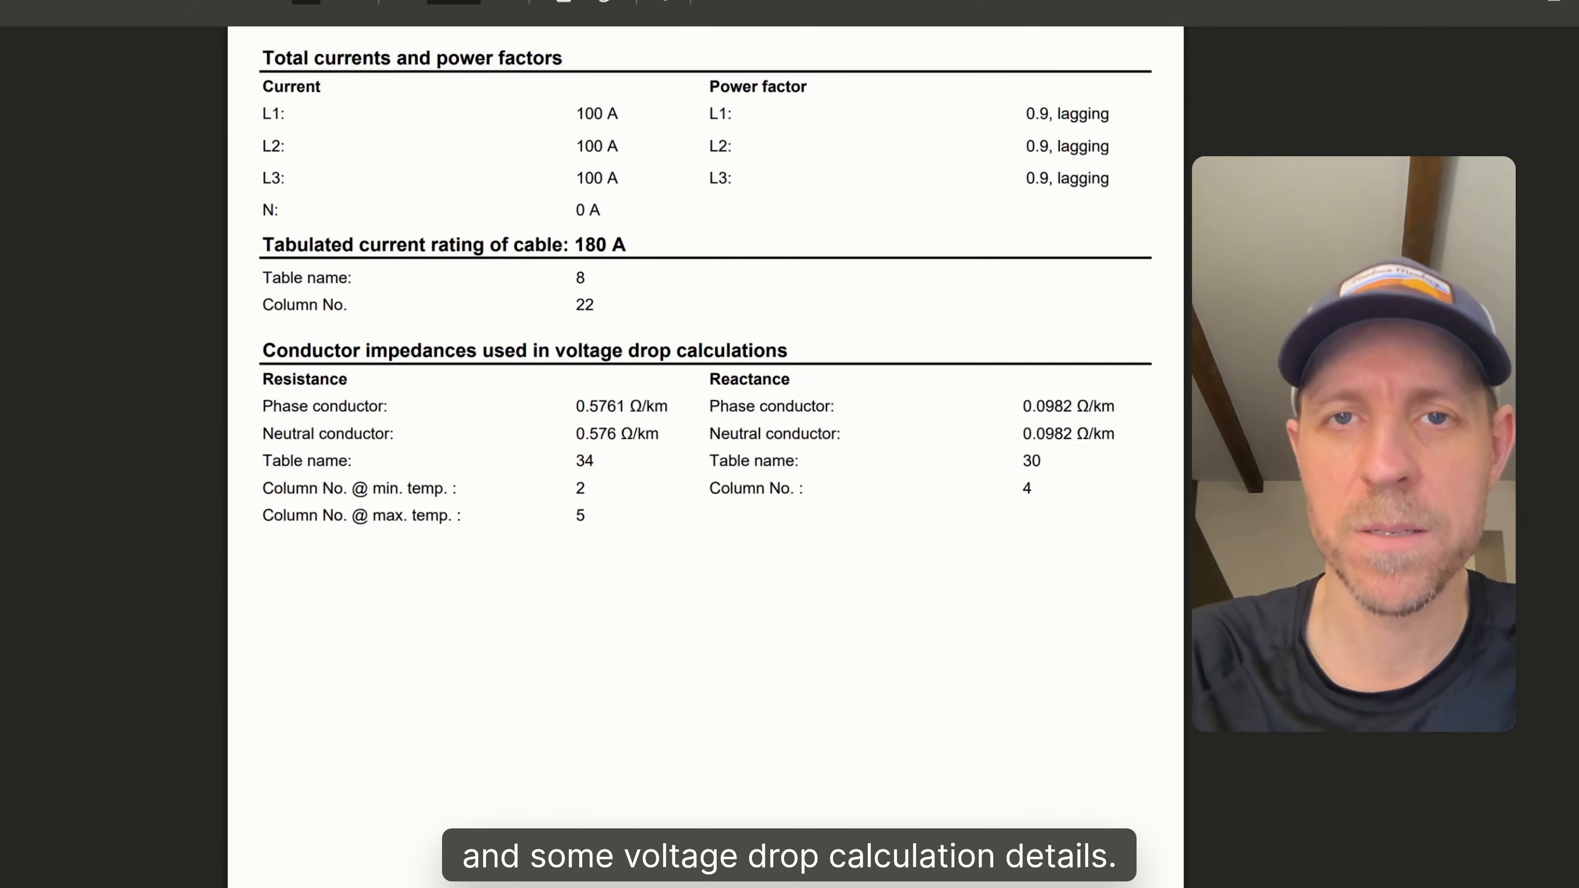